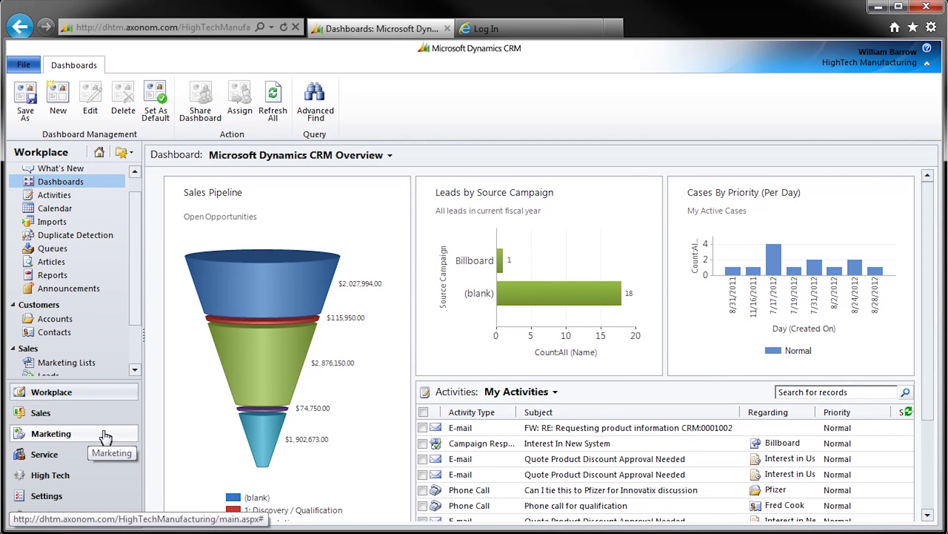
Create a new event named 'WidgetWorks SuperBuss Interconnect Partner Event' and look up its location
left_click(105, 437)
left_click(102, 293)
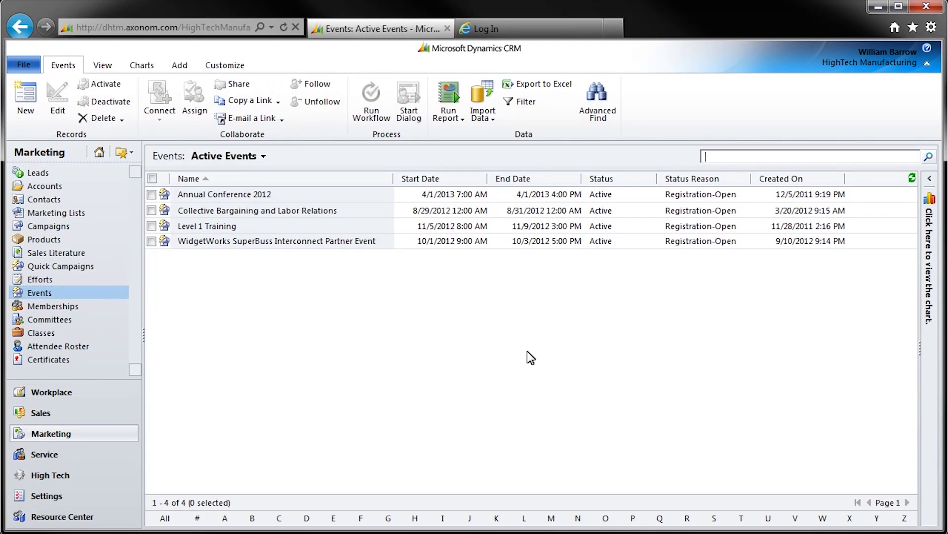
left_click(25, 116)
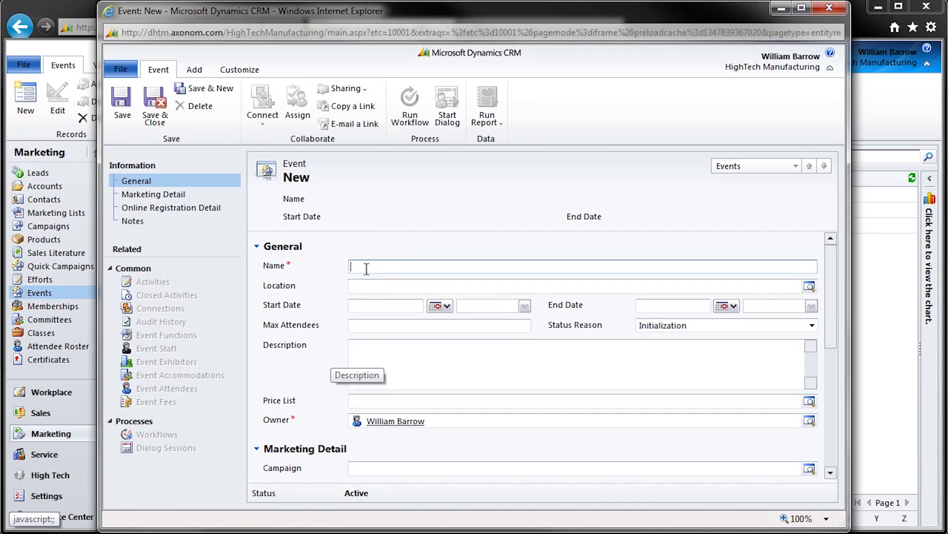
type("Widge")
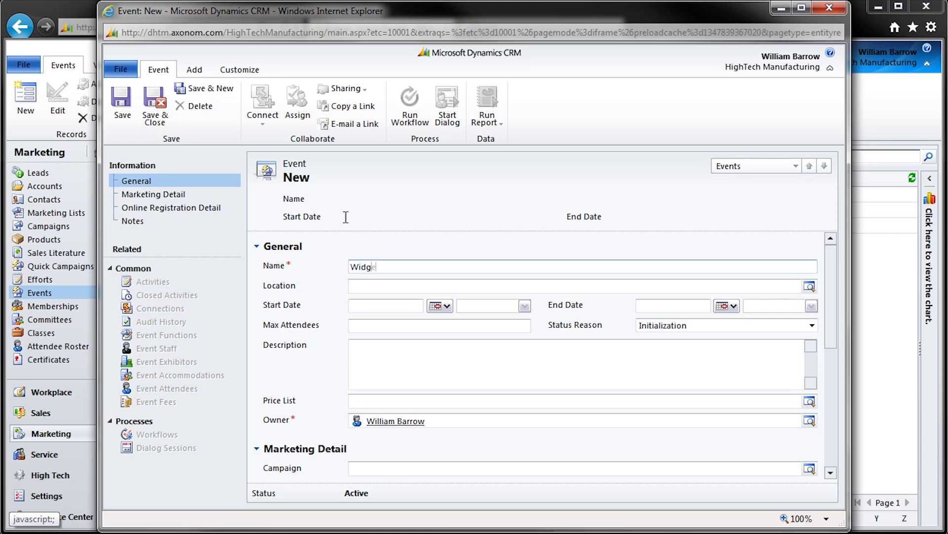
type("tWorks SuperBuss Interconnect Partner Event")
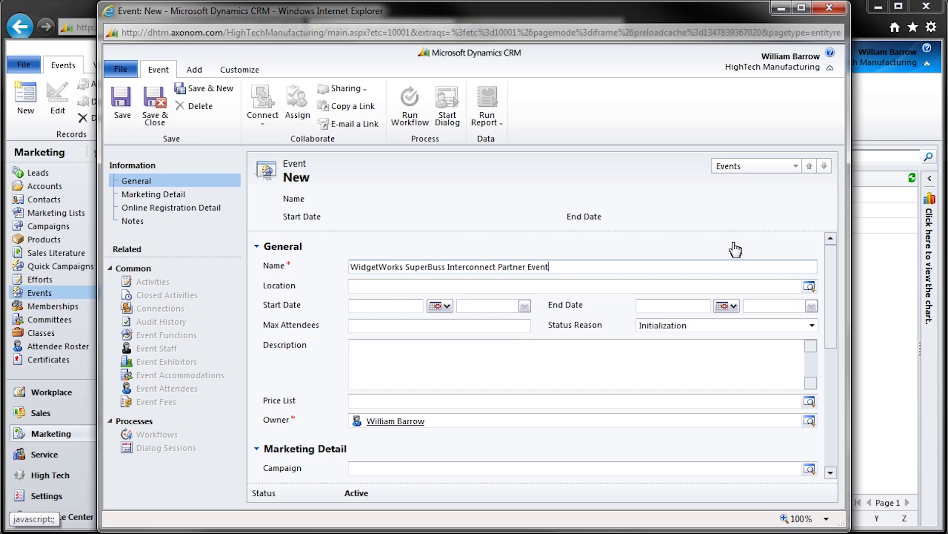
left_click(810, 288)
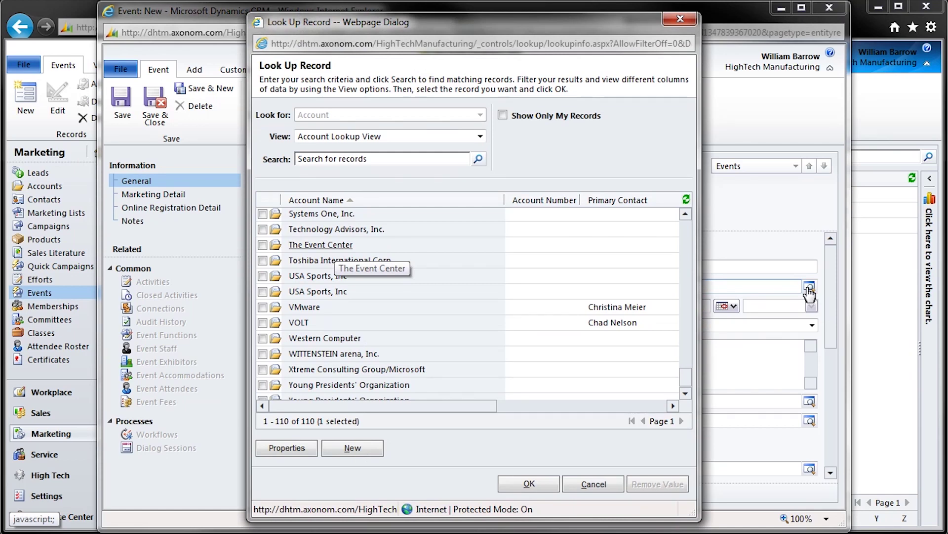
Set the location to The Event Center and the start to 4/9/2014 9:00 AM
left_click(336, 246)
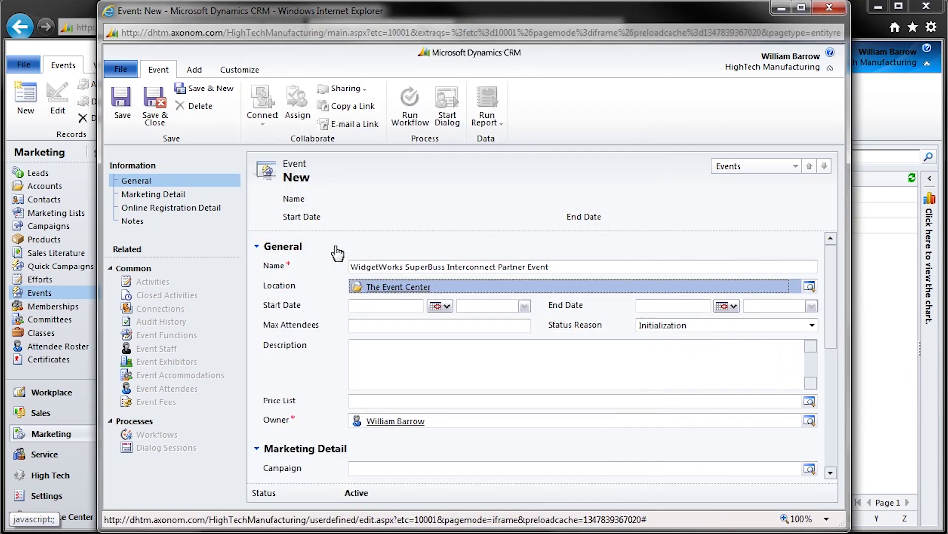
left_click(446, 306)
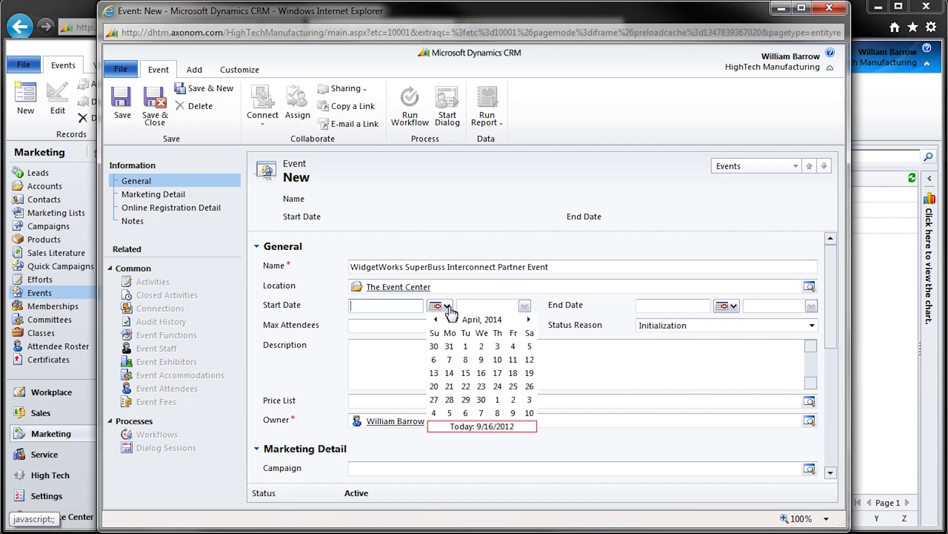
left_click(481, 360)
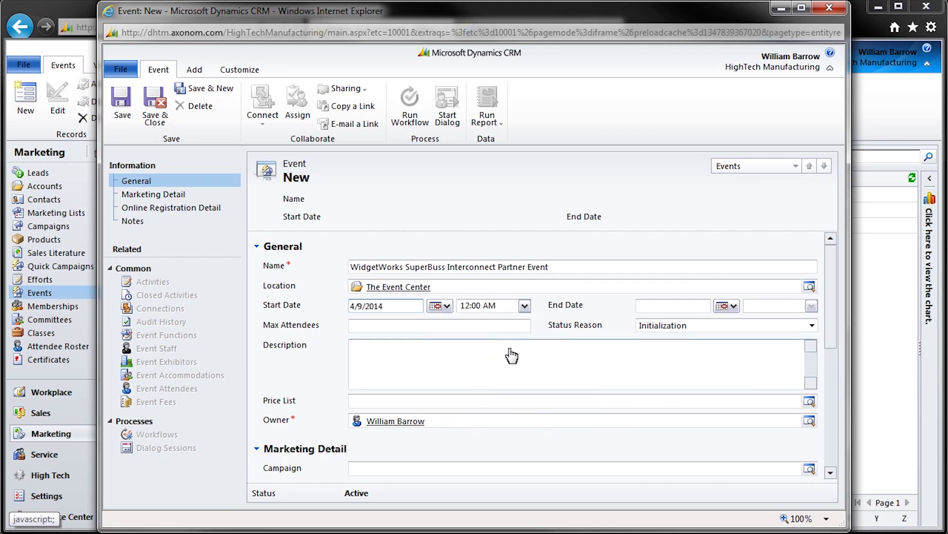
left_click(526, 306)
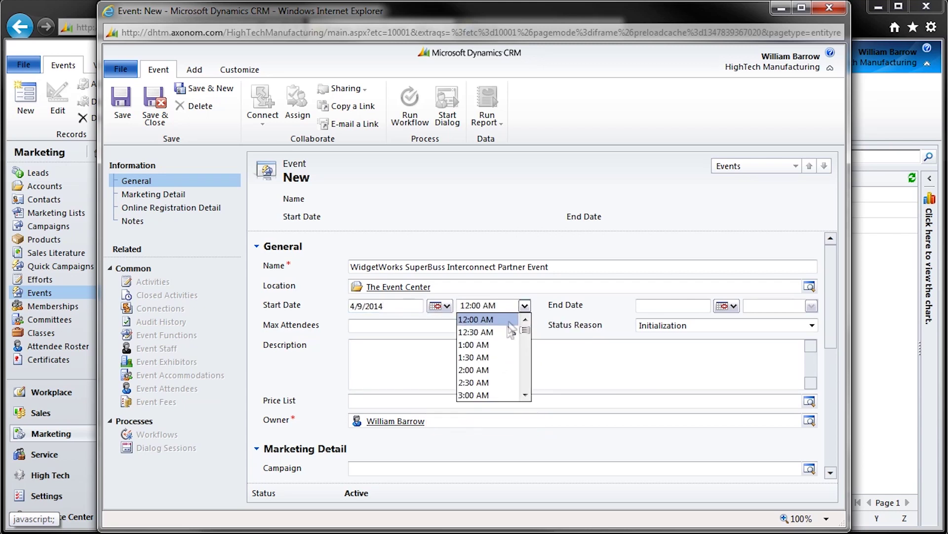
scroll(502, 393, "down", 4)
left_click(502, 393)
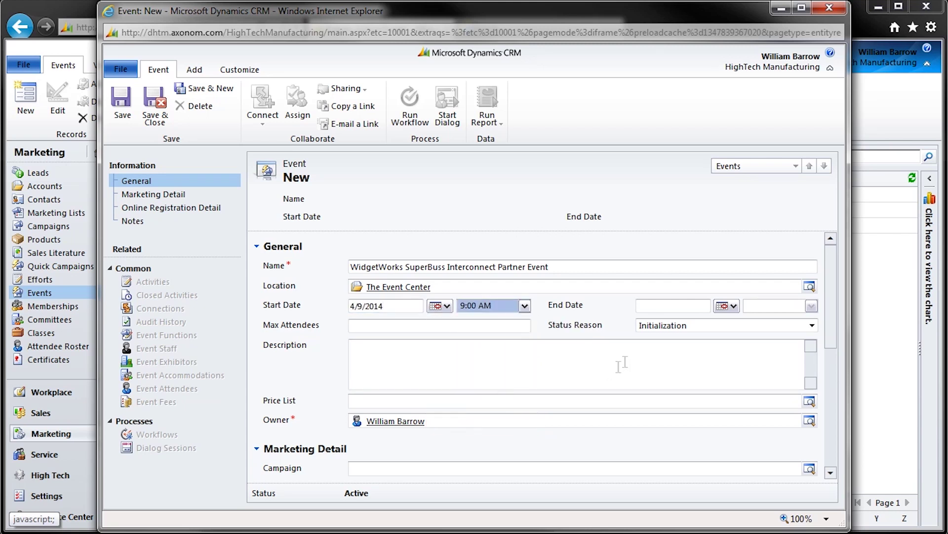
Set the end to 4/11/2014 5:00 PM and paste the agenda description
left_click(647, 306)
type("4/11/2014")
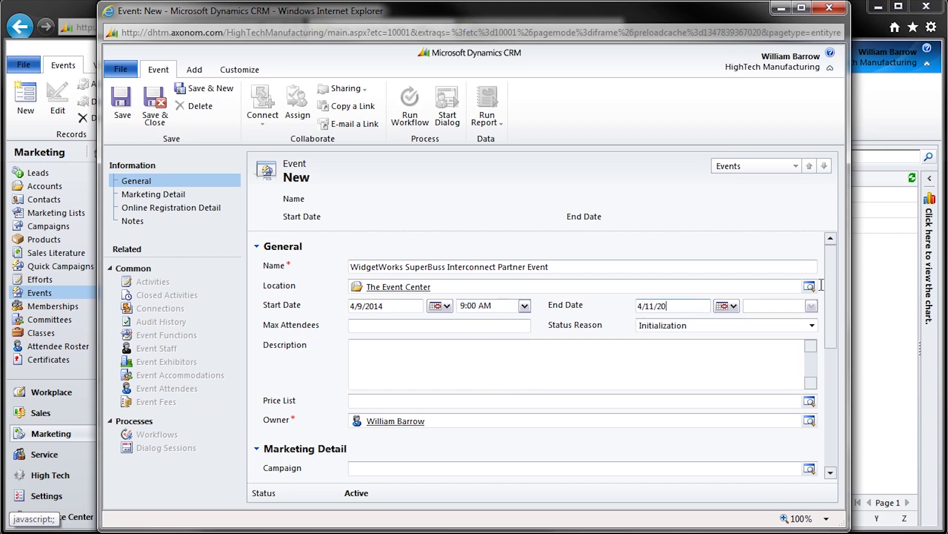
key("Tab")
left_click(812, 307)
left_click(760, 329)
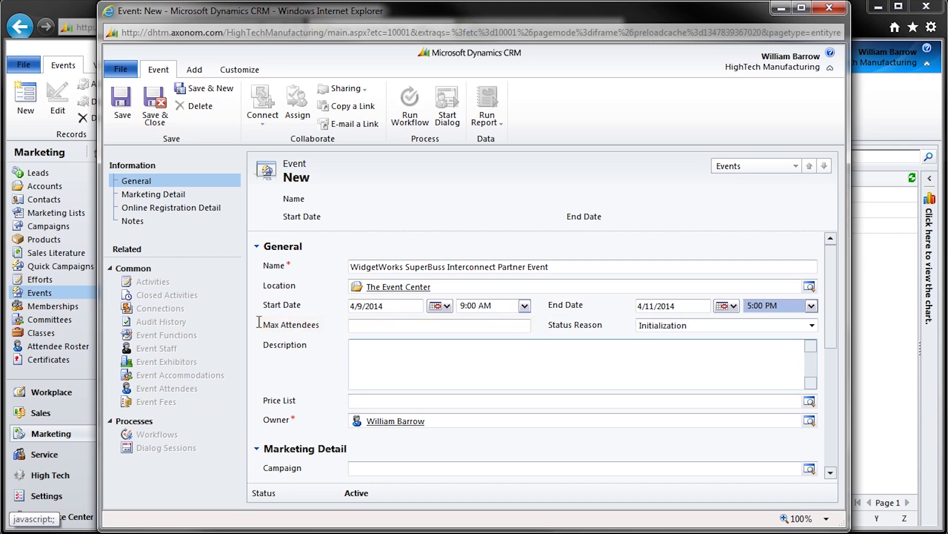
left_click(433, 353)
type("Update on the latest research on systems interconnects. Share user and application case studies Widgetworks SuperBuss Mark II Specifications Paper Presentations Awards Ceremony")
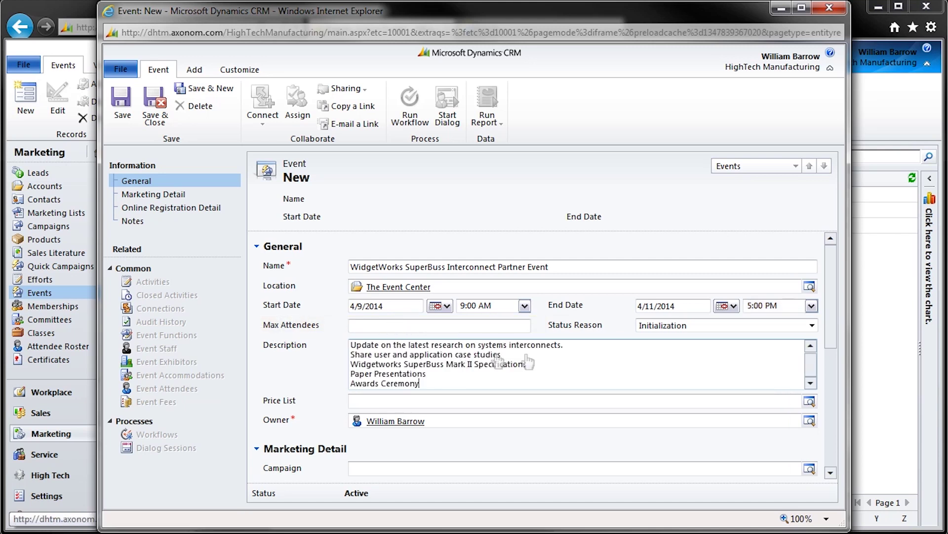
Link the Standard Price List and the MkII Spec Release campaign to the event
left_click(809, 401)
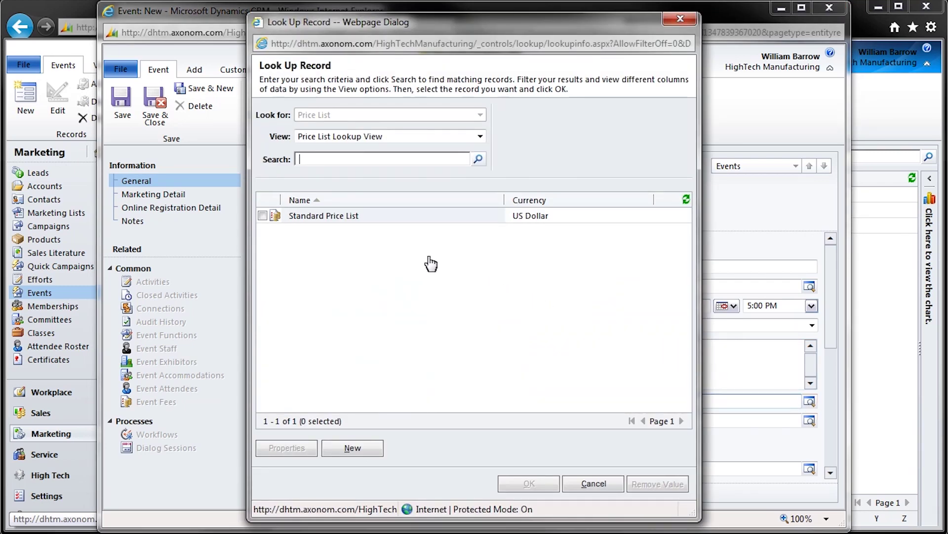
left_click(323, 216)
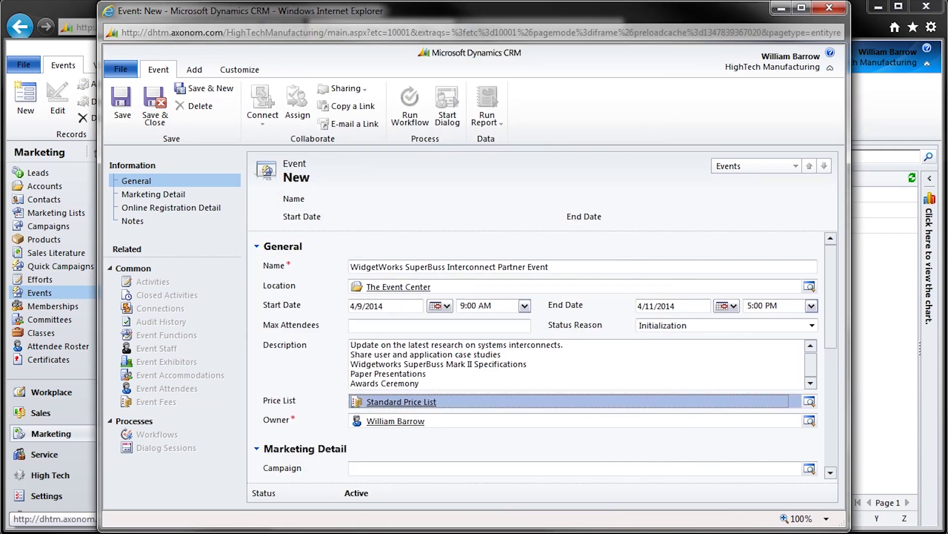
left_click(831, 429)
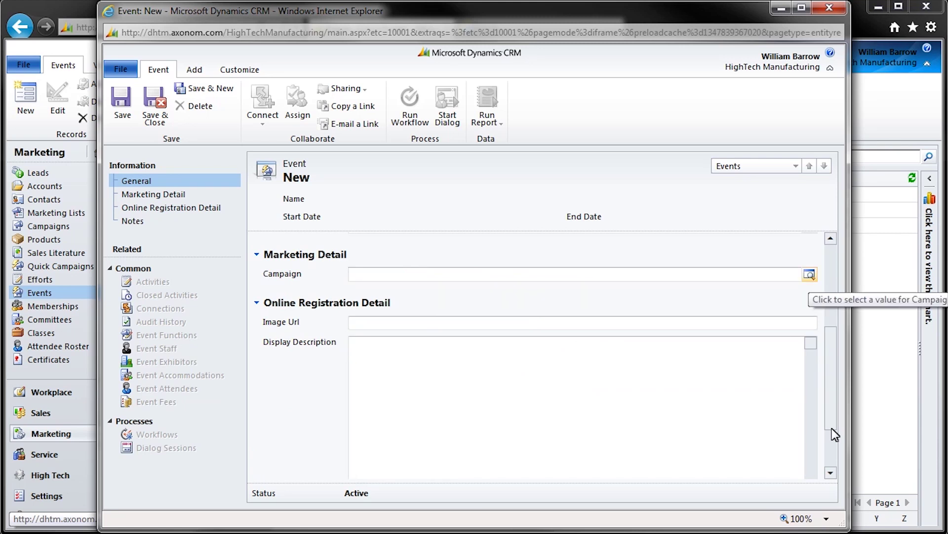
left_click(809, 275)
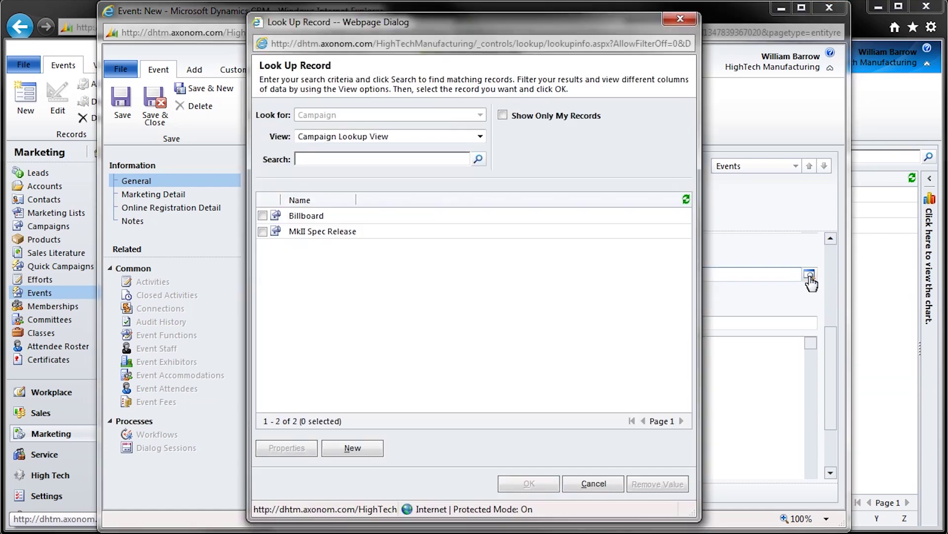
left_click(333, 234)
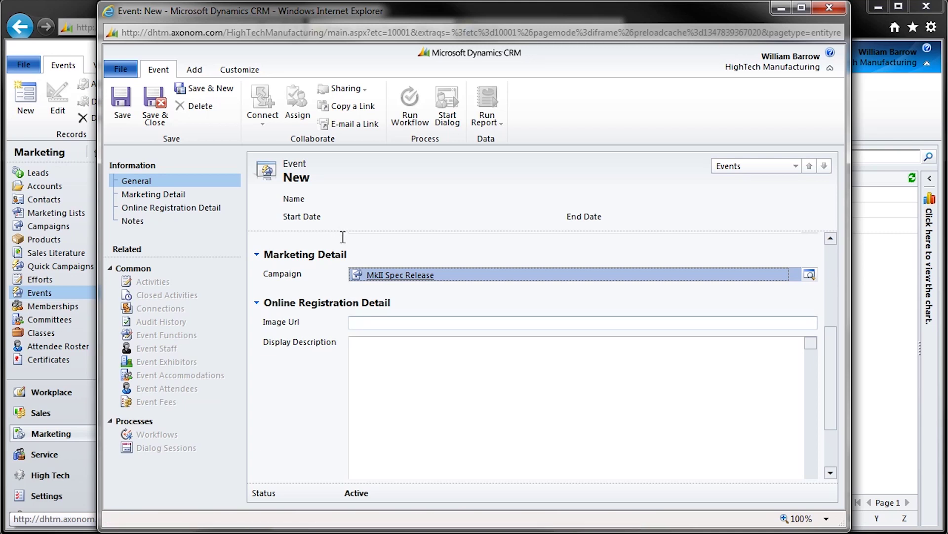
Paste the Axonom logo URL into Image Url and the HTML block into Display Description
left_click(357, 322)
type("http://www.axonom.com/images/logo_axonom32.png")
key("Tab")
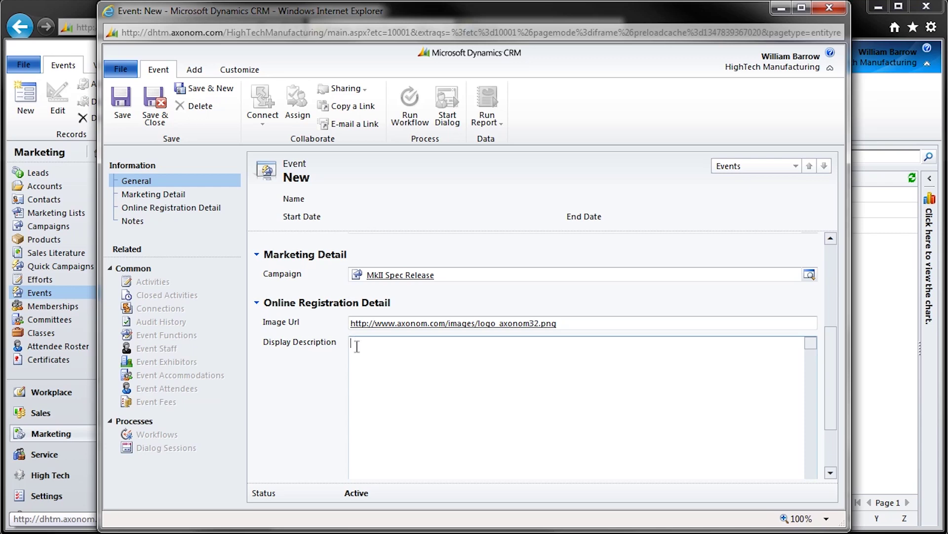
key("ctrl+v")
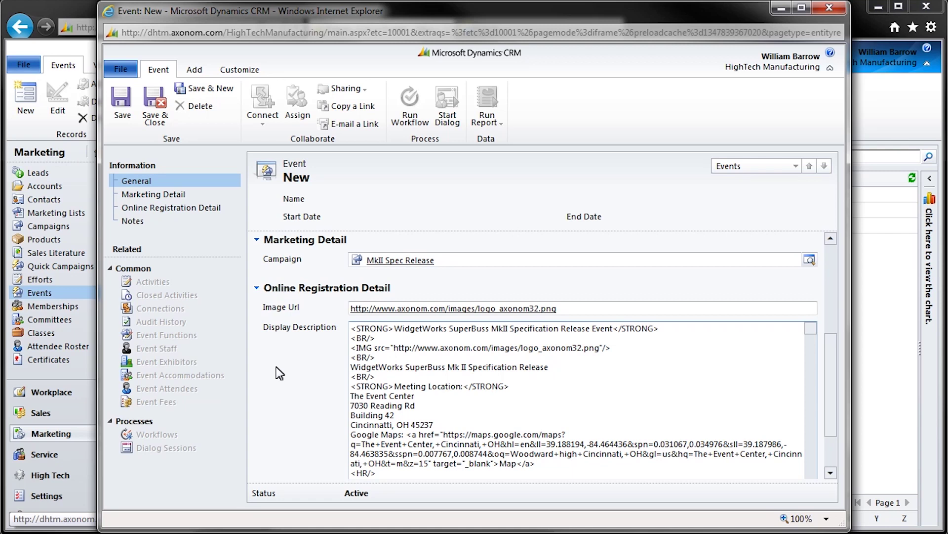
Save the event and start a new function from its Event Functions list
left_click(125, 113)
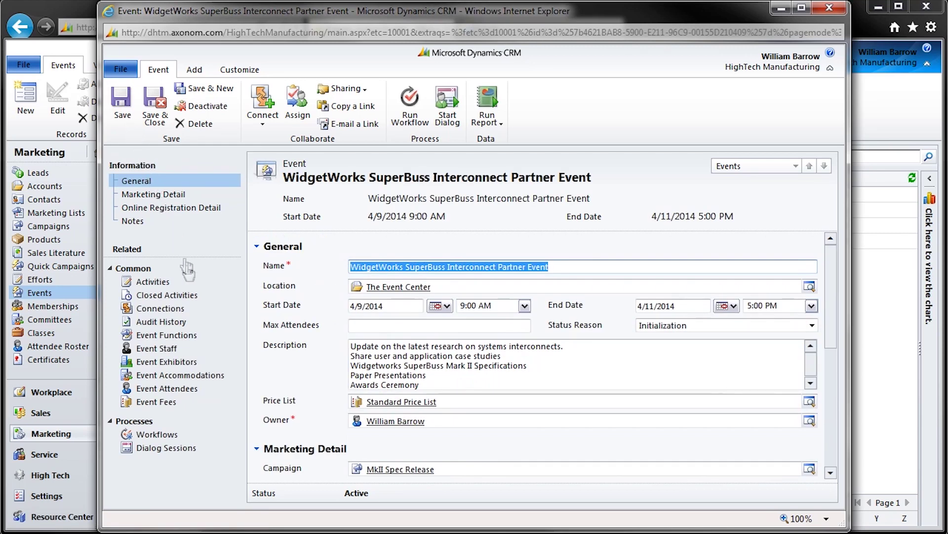
left_click(212, 335)
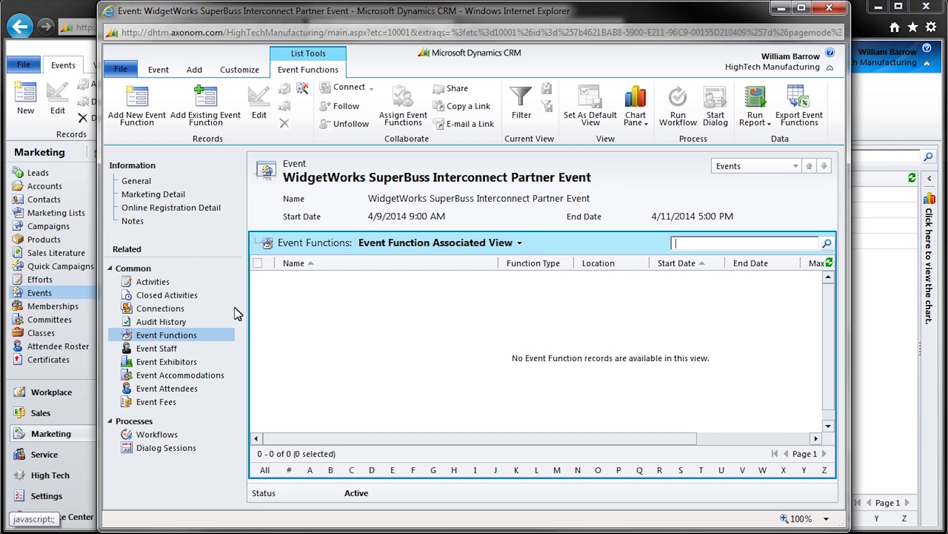
left_click(146, 120)
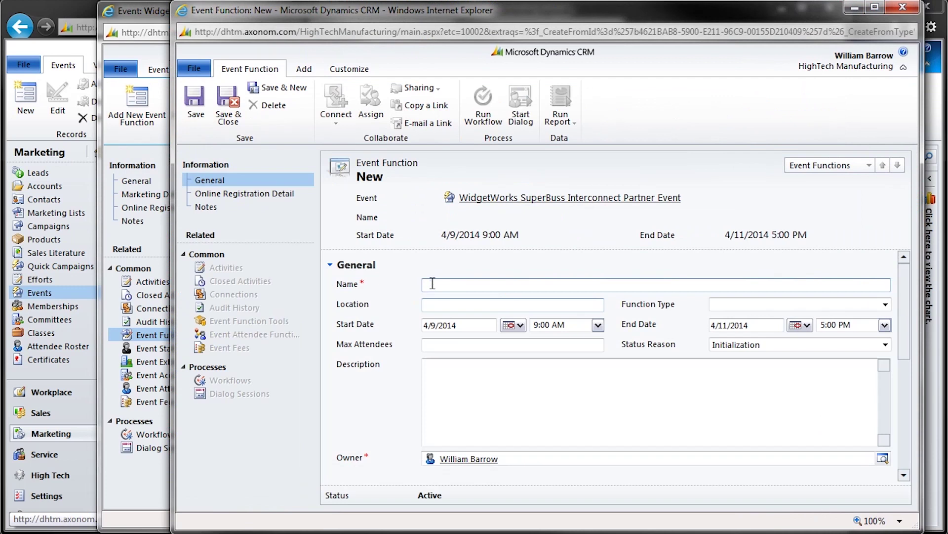
Name the function 'Event and Expo Registration' in Event Center Main Hall and Expo Center, type Expo, ending 4/9
type("Event and Expo Registration")
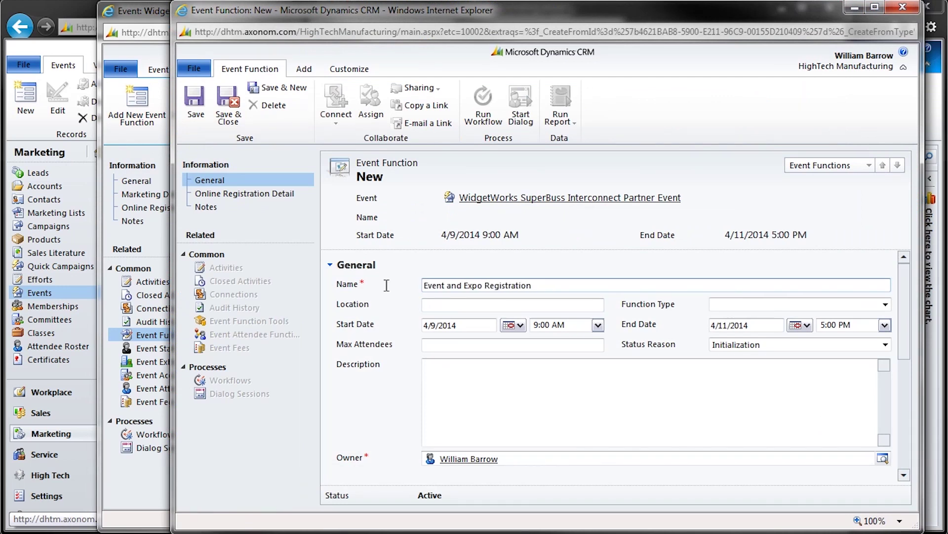
left_click(406, 314)
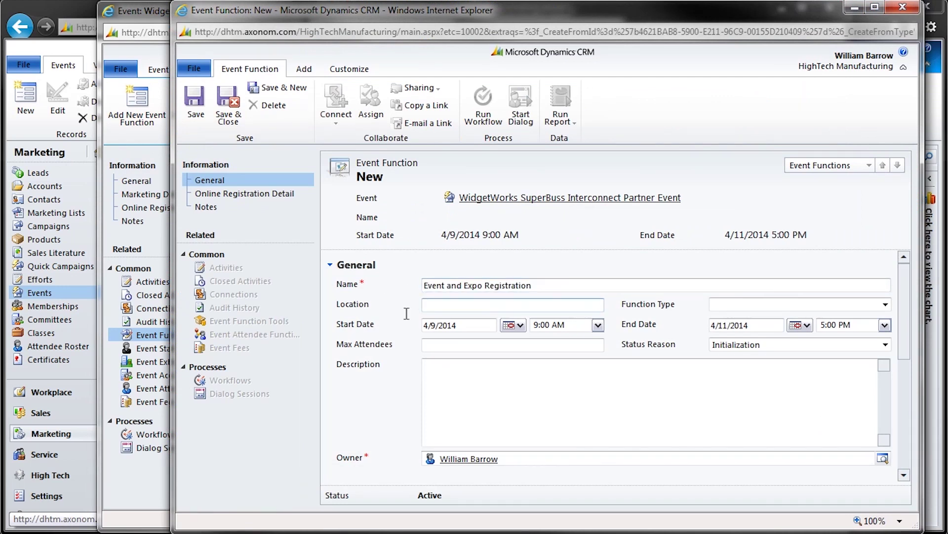
type("Event Center Main Hall and Expo Center")
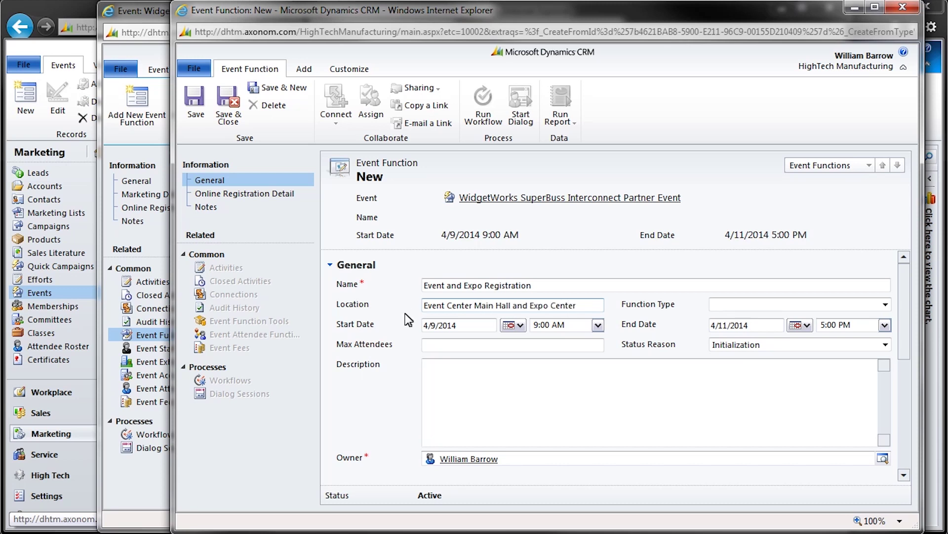
left_click(886, 305)
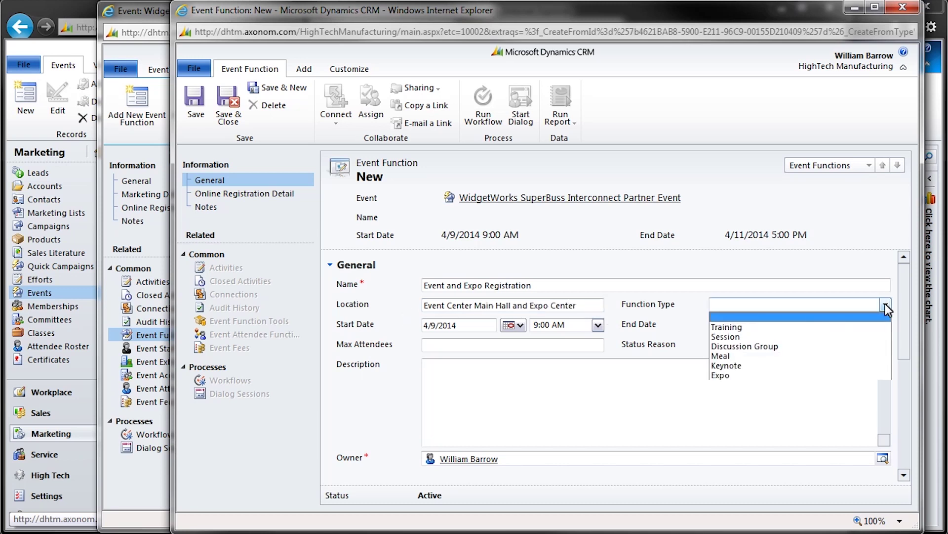
left_click(841, 380)
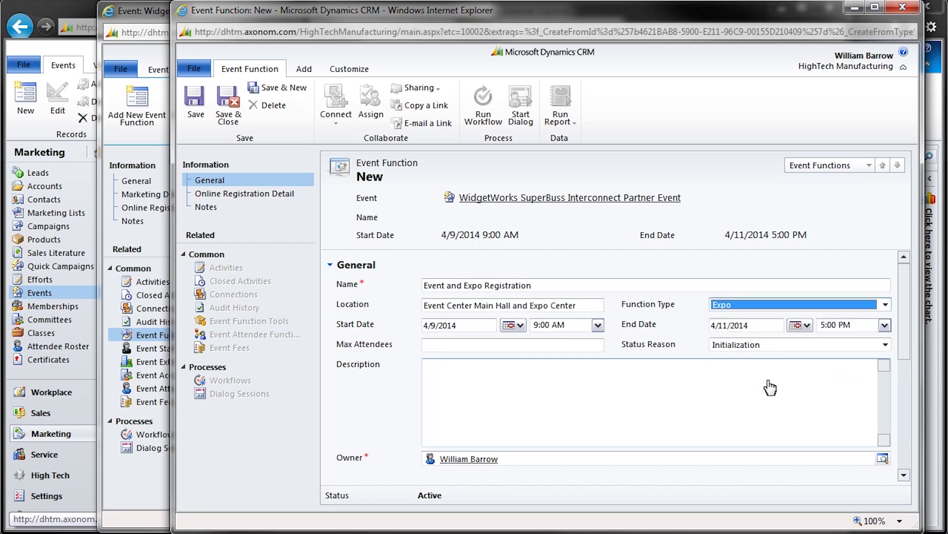
left_click(799, 325)
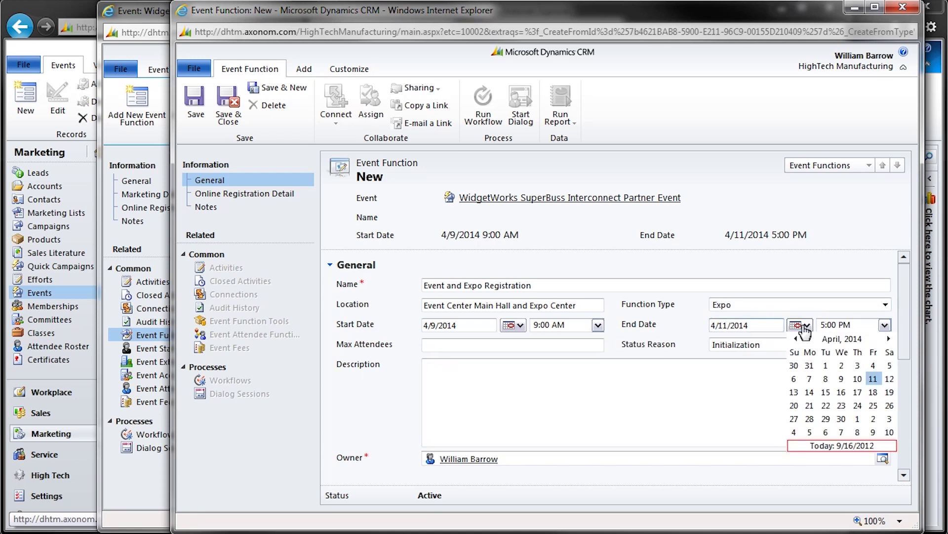
left_click(842, 378)
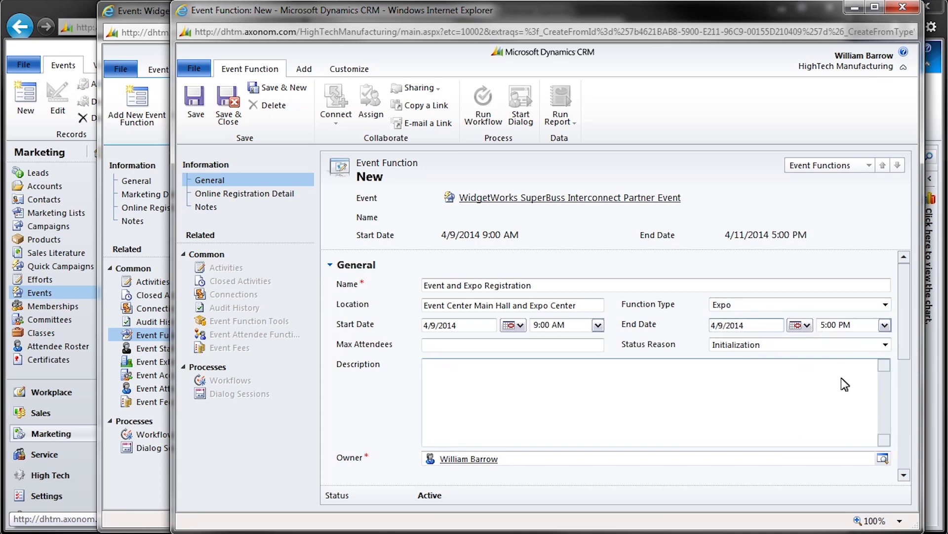
Set Registration-Open, 50 max attendees, description 'Attendee Registration and Expo Center Opening', and save
left_click(885, 345)
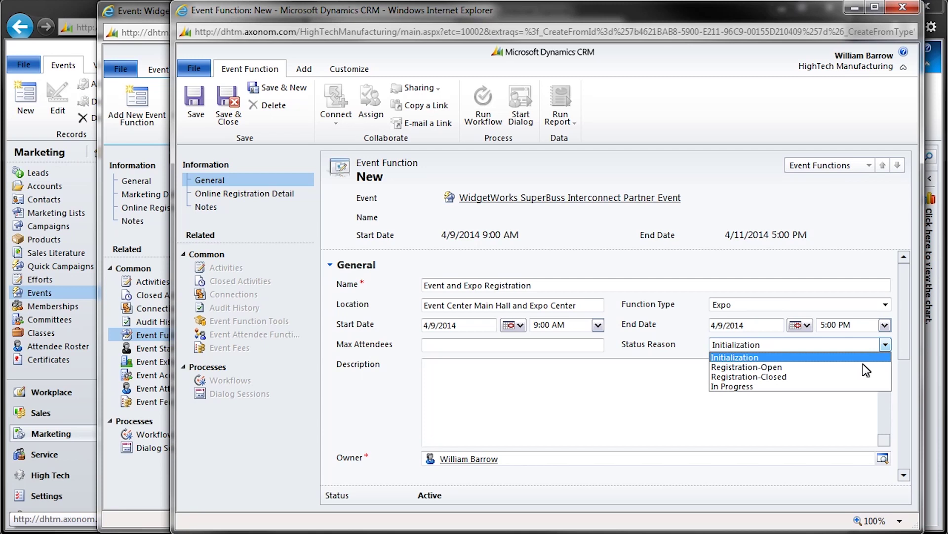
left_click(864, 368)
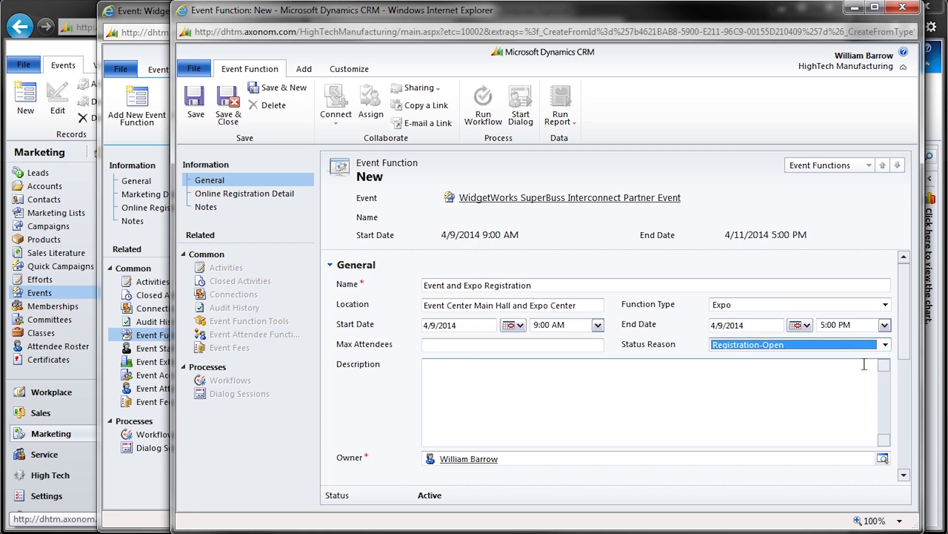
left_click(440, 345)
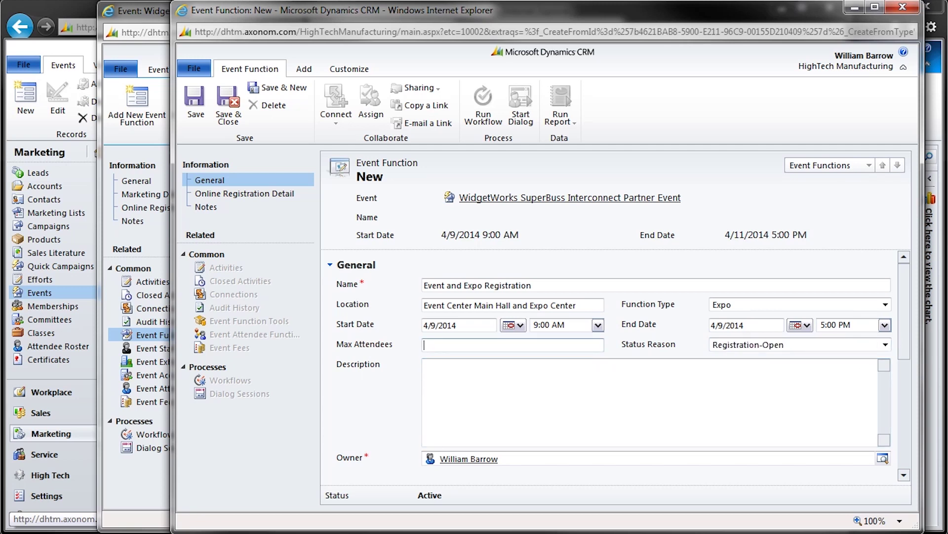
type("50")
left_click(550, 394)
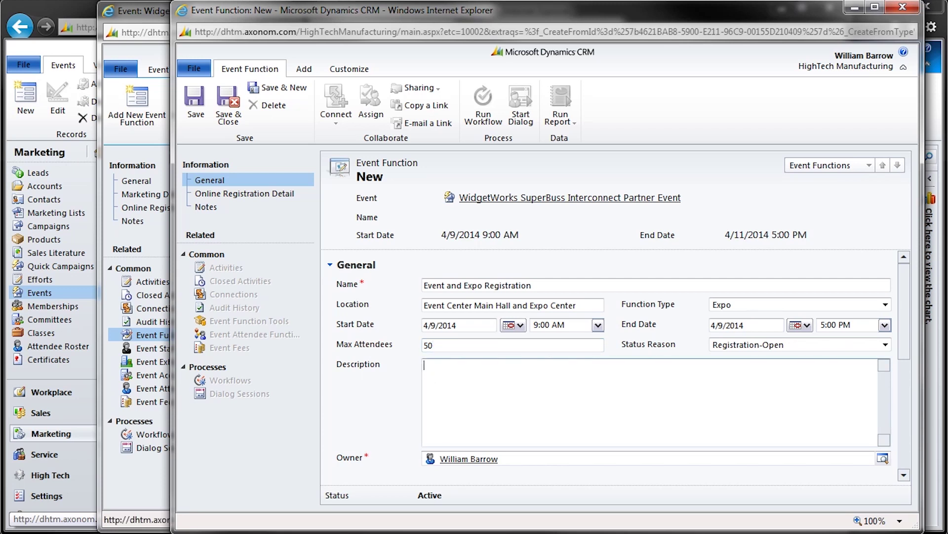
type("Attendee Registration and Expo Center Opening")
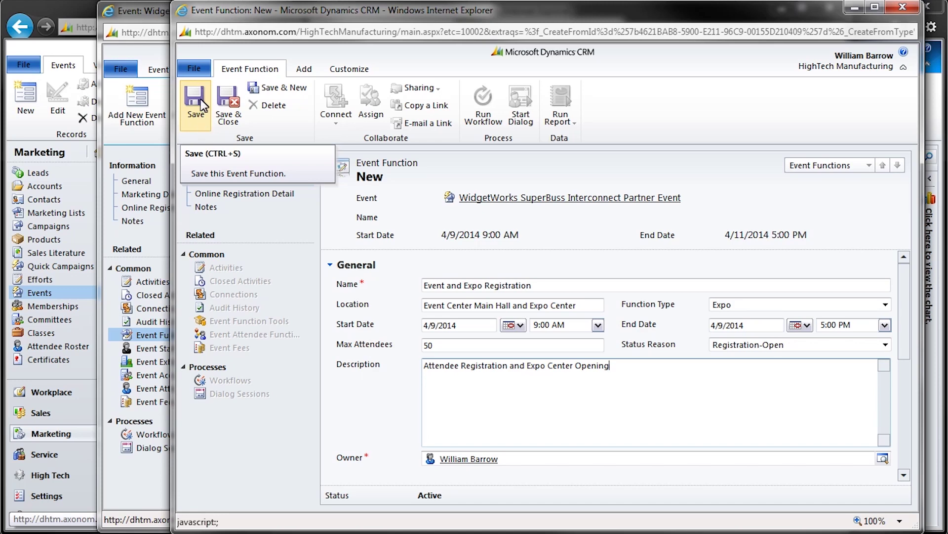
left_click(200, 103)
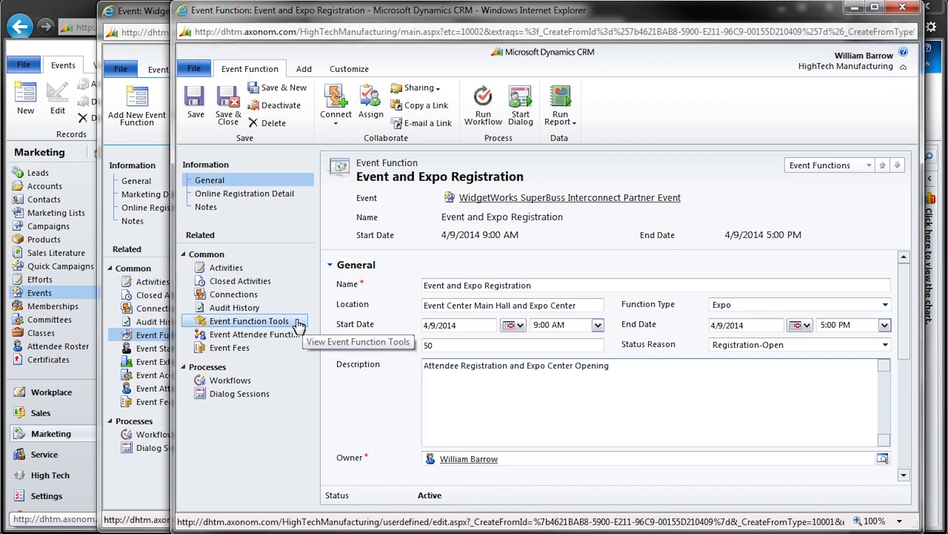
left_click(299, 320)
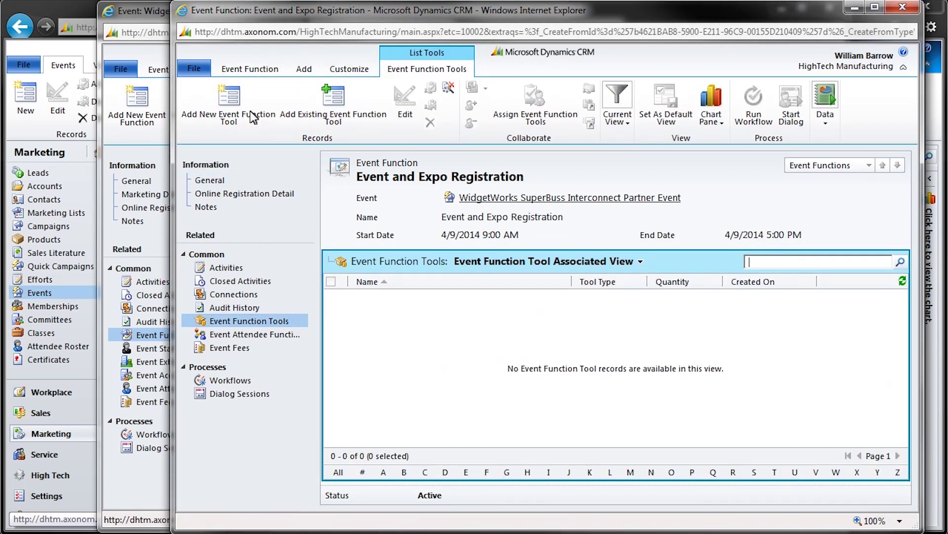
Add a 'Video Projector and Screen' tool of type Projector, quantity 1, described as promotional video projection
left_click(250, 111)
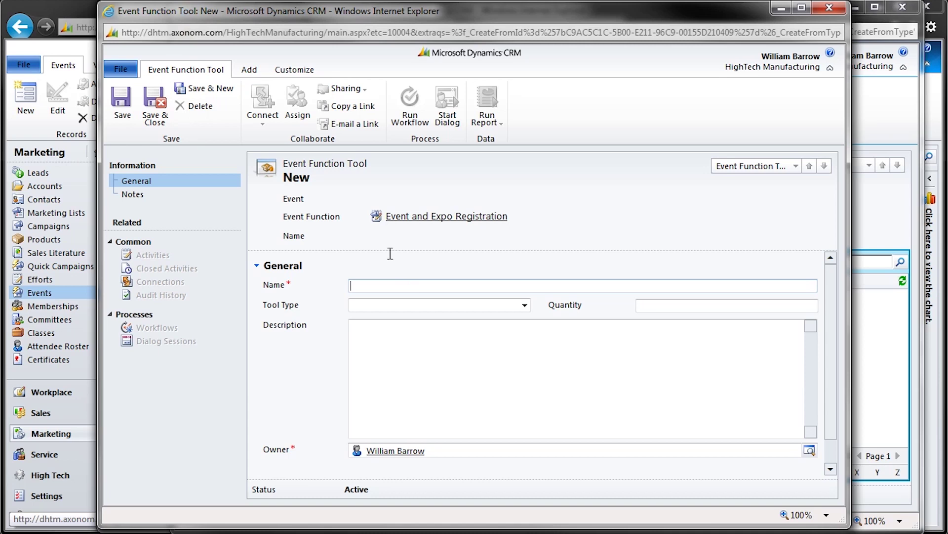
type("Video Projector and Screen")
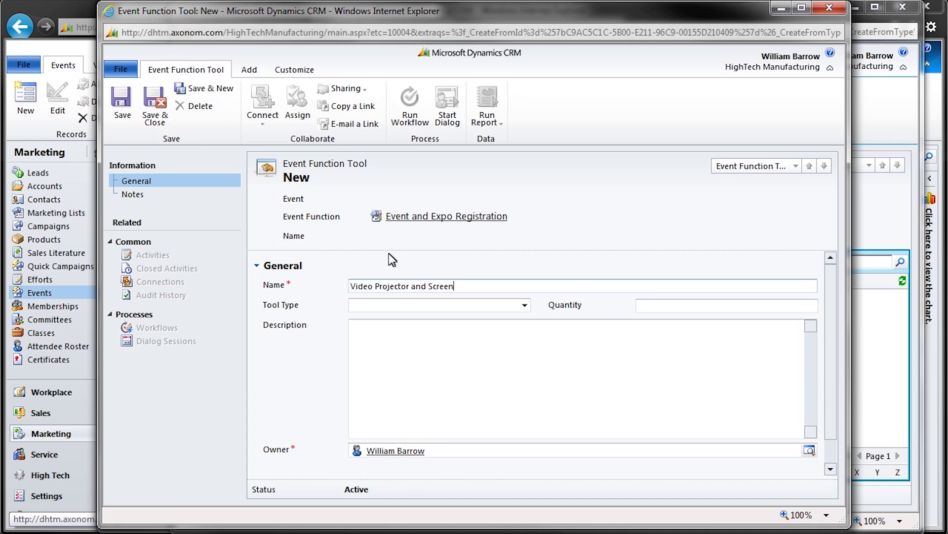
left_click(524, 306)
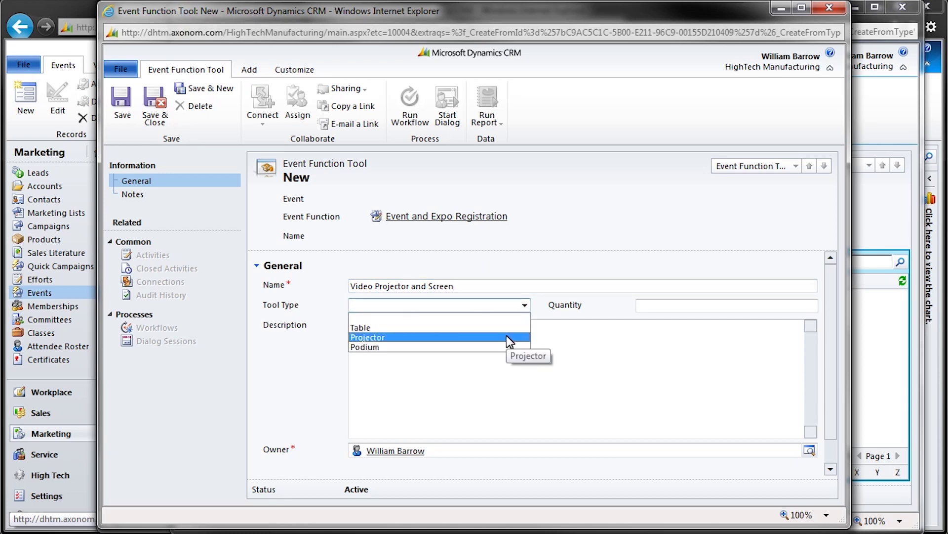
left_click(506, 336)
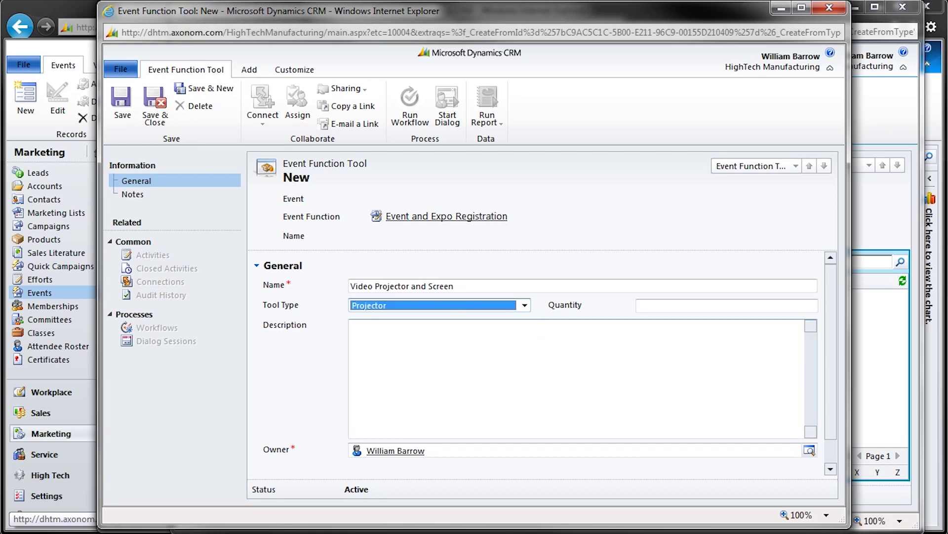
left_click(685, 306)
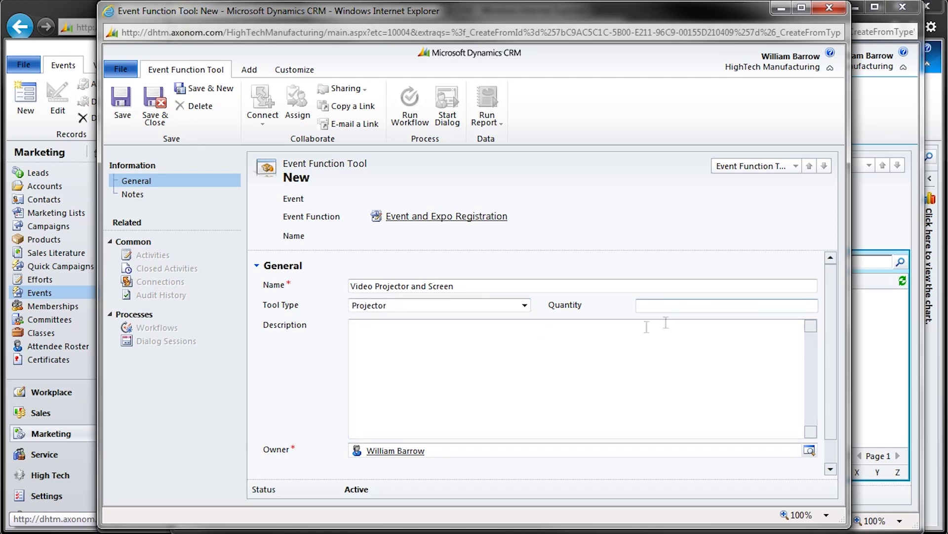
type("1")
left_click(365, 352)
type("Project promotional video behind registration booth")
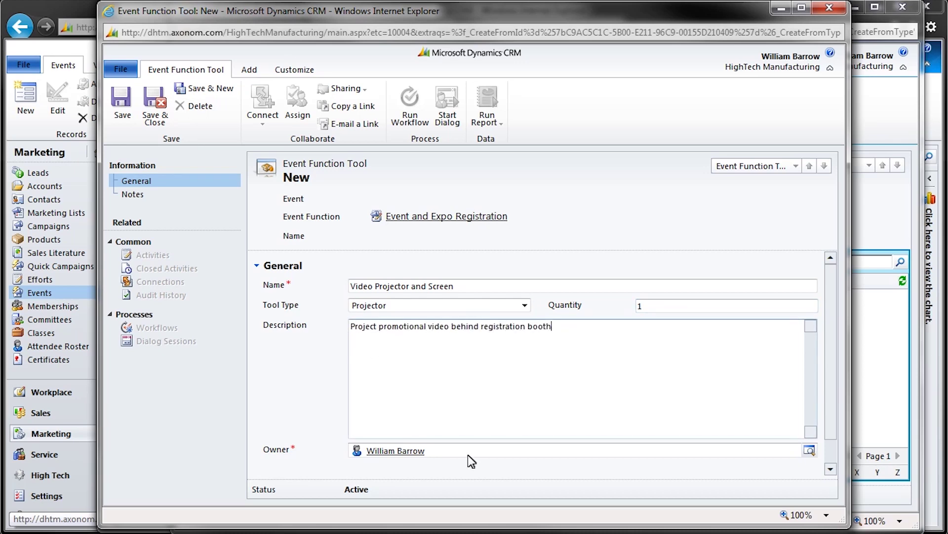
left_click(155, 123)
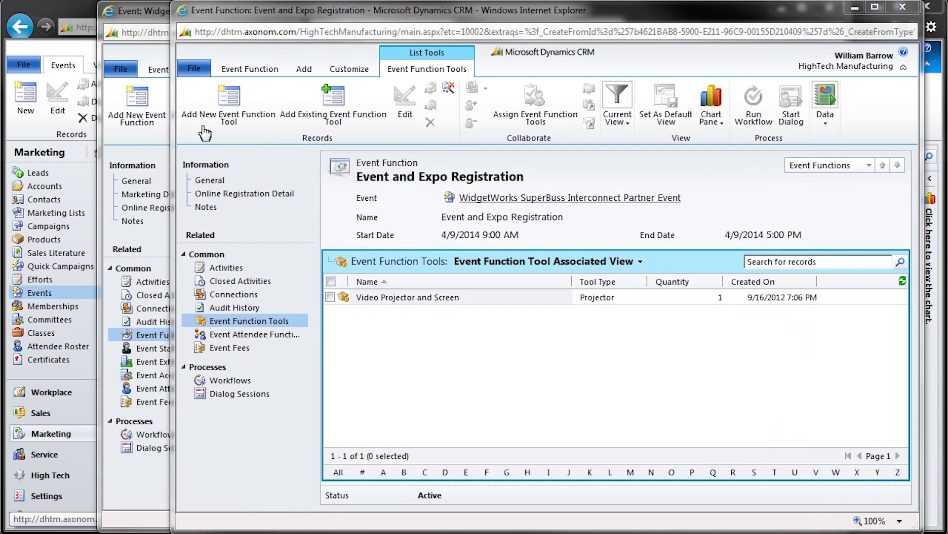
left_click(288, 335)
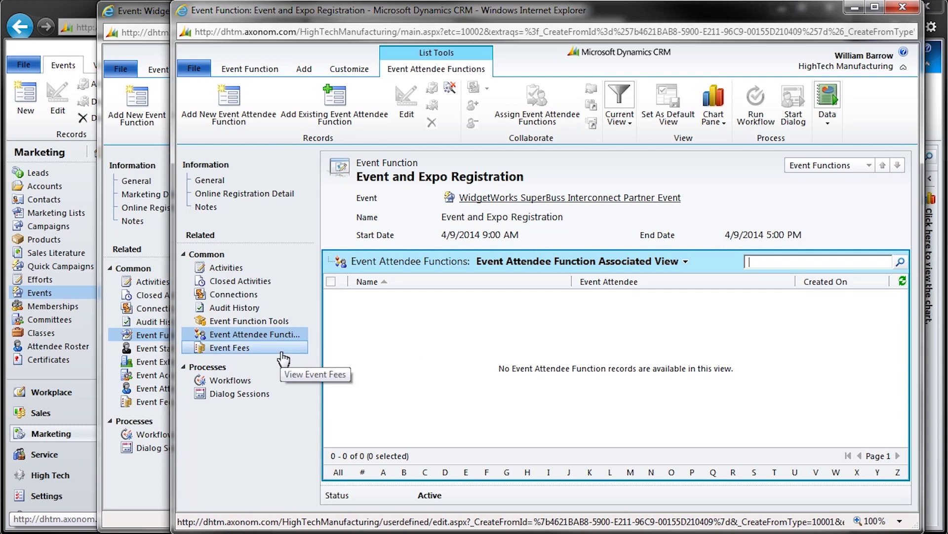
Start a fee 'Event and Expo Registration' for General attendees with a 1200 regular fee
left_click(284, 360)
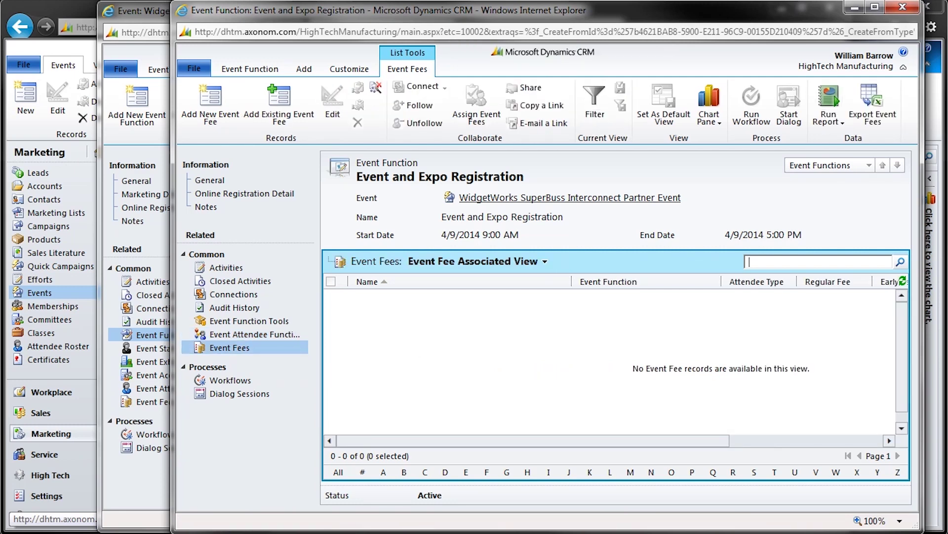
left_click(224, 123)
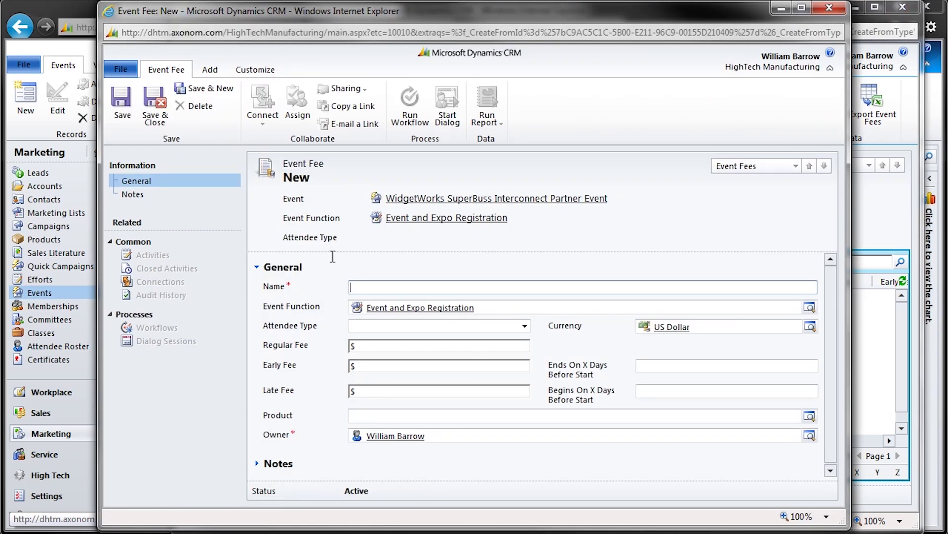
type("Event and Expo Registration")
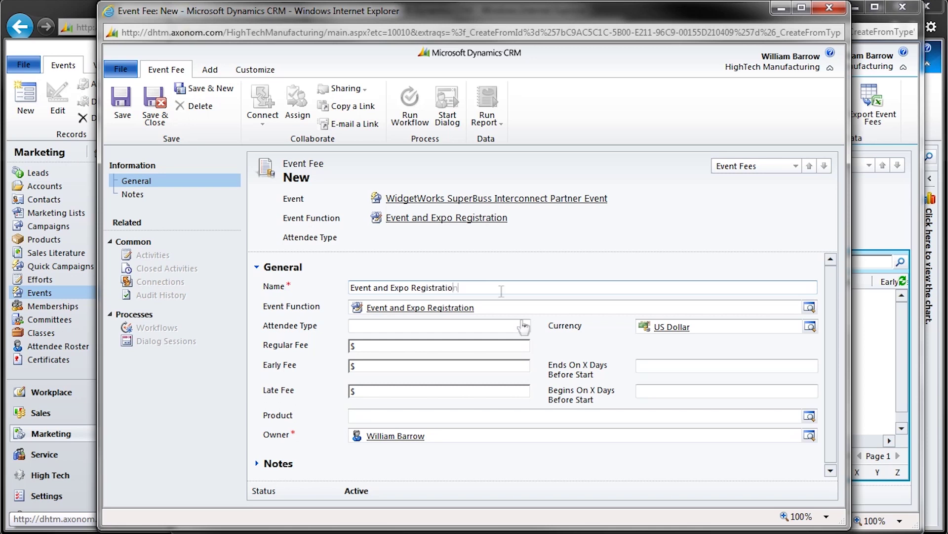
left_click(524, 326)
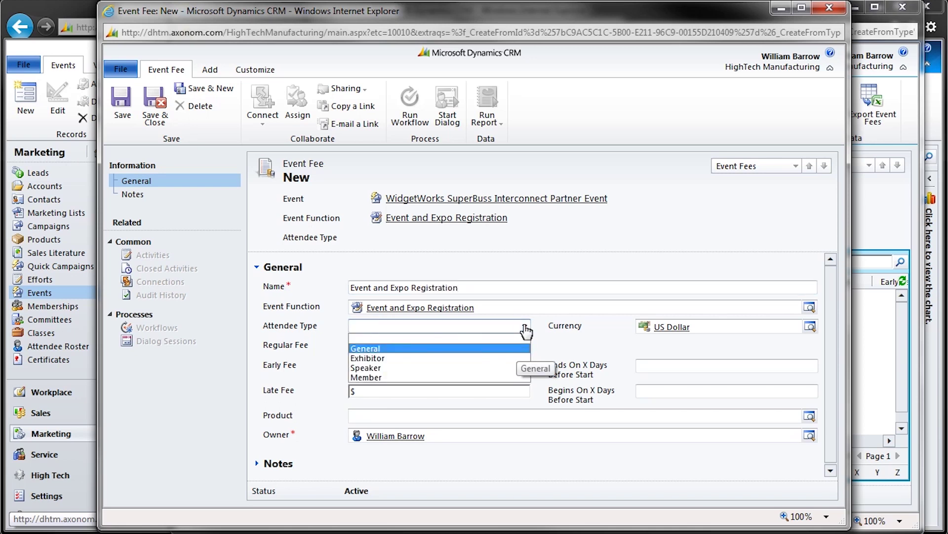
left_click(519, 349)
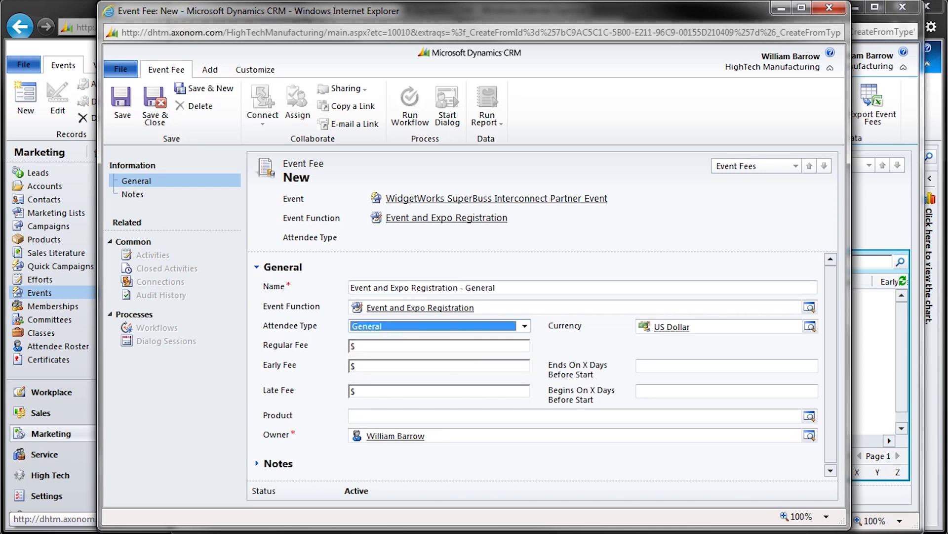
left_click(354, 346)
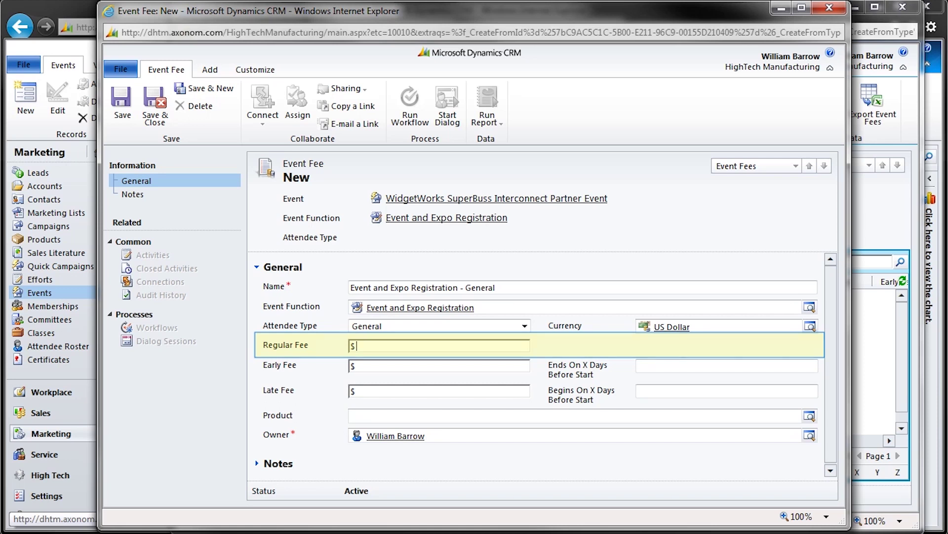
left_click(353, 365)
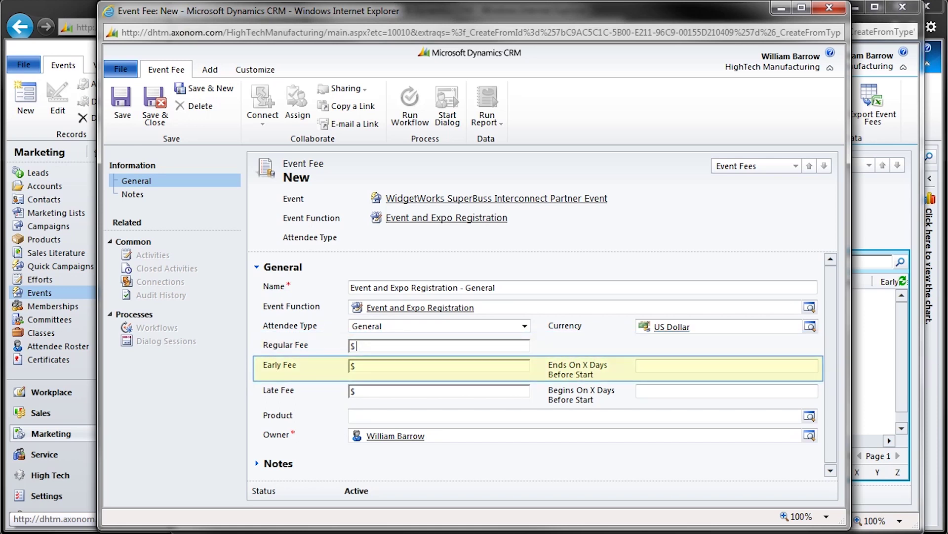
key("Tab")
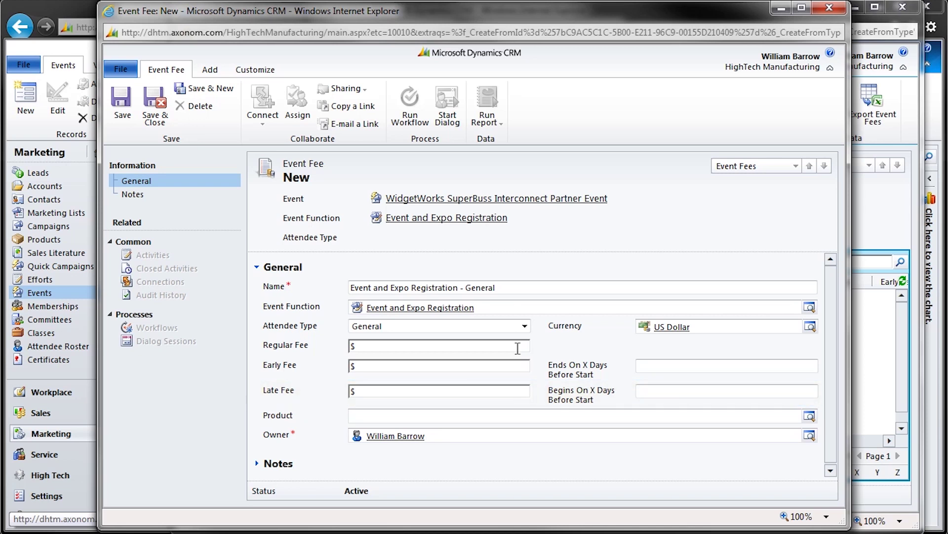
type("1200")
Set a 200 early fee ending at 30 days and a 100 late fee beginning at 5 days
left_click(428, 366)
type("200")
left_click(667, 366)
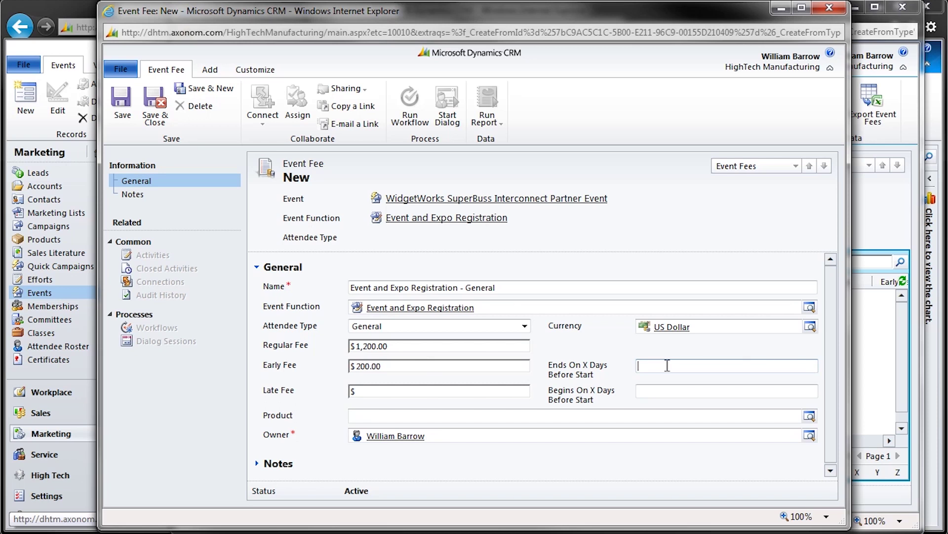
type("30")
left_click(443, 396)
type("100")
key("Tab")
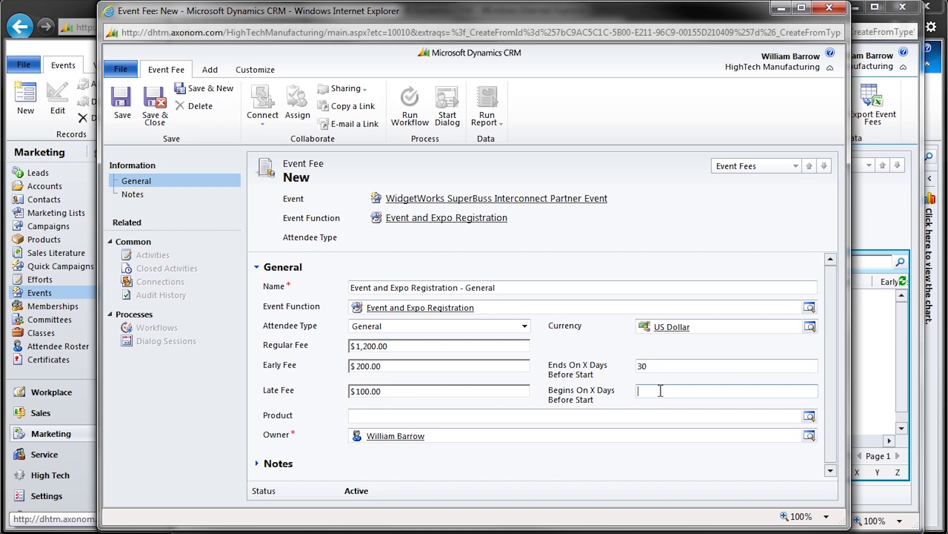
type("5")
Choose Event Registration as the fee's product and save the fee
left_click(516, 418)
type("E")
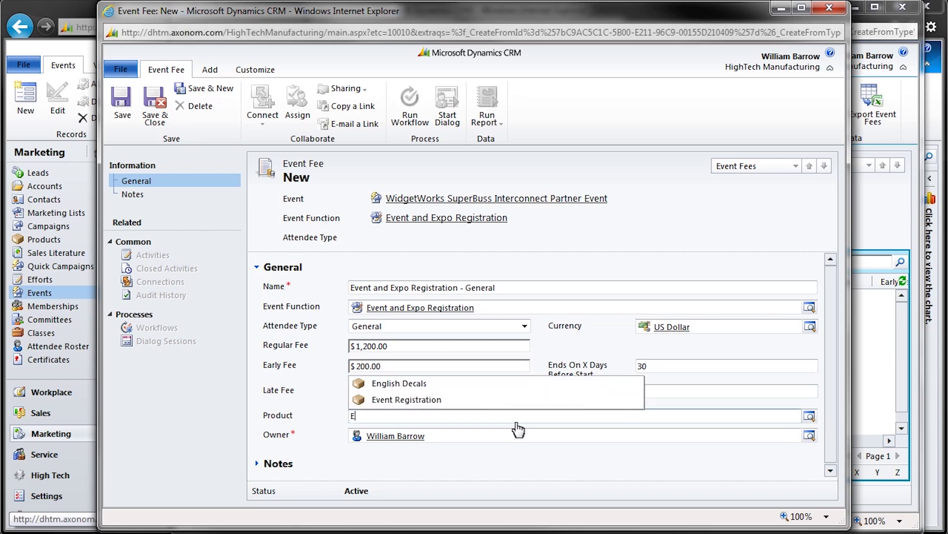
left_click(453, 401)
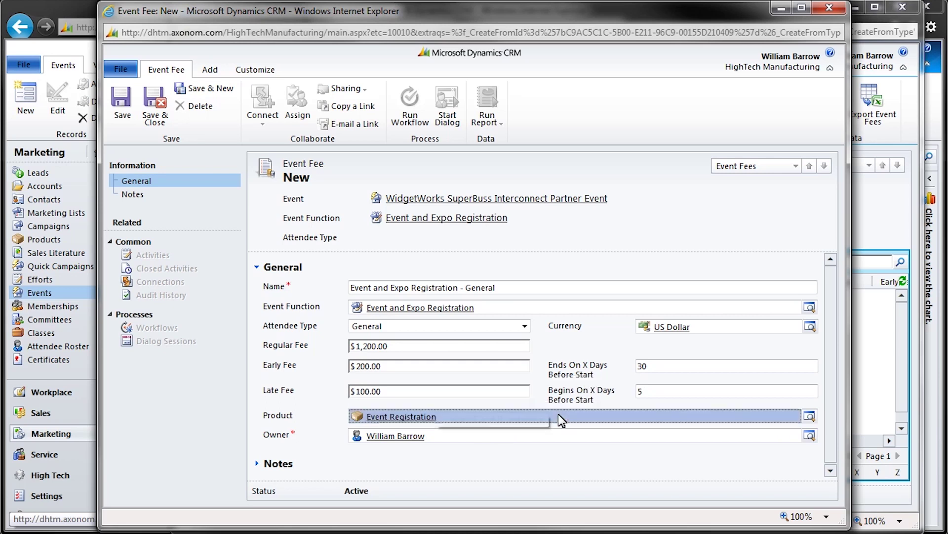
left_click(159, 121)
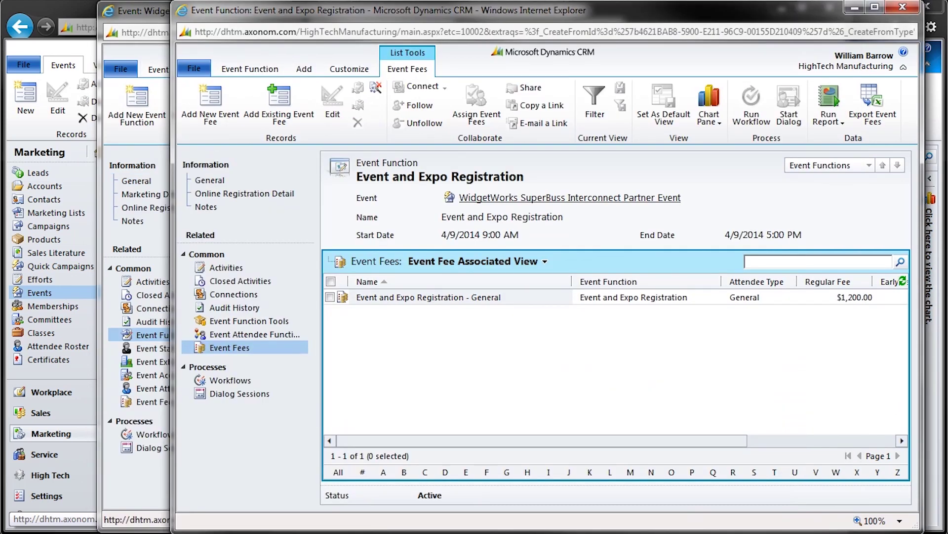
left_click(755, 439)
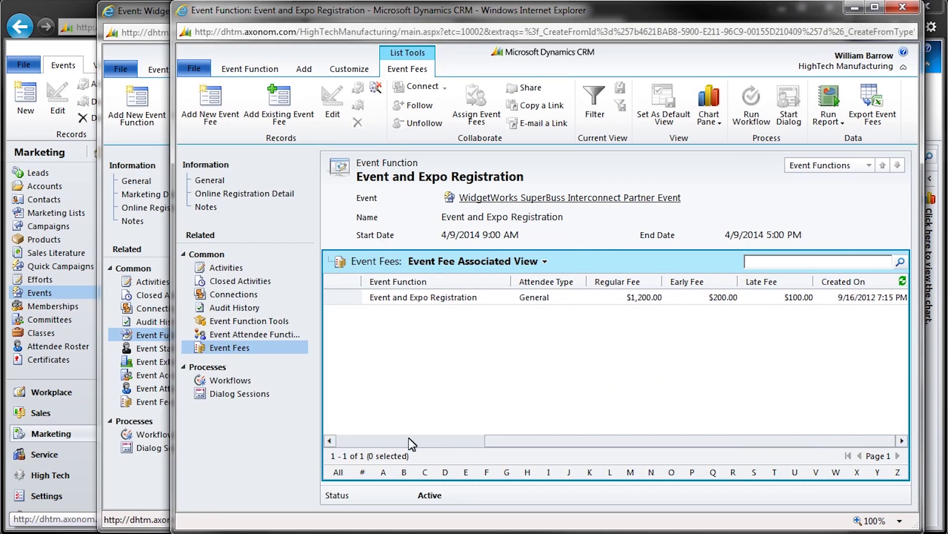
left_click(225, 179)
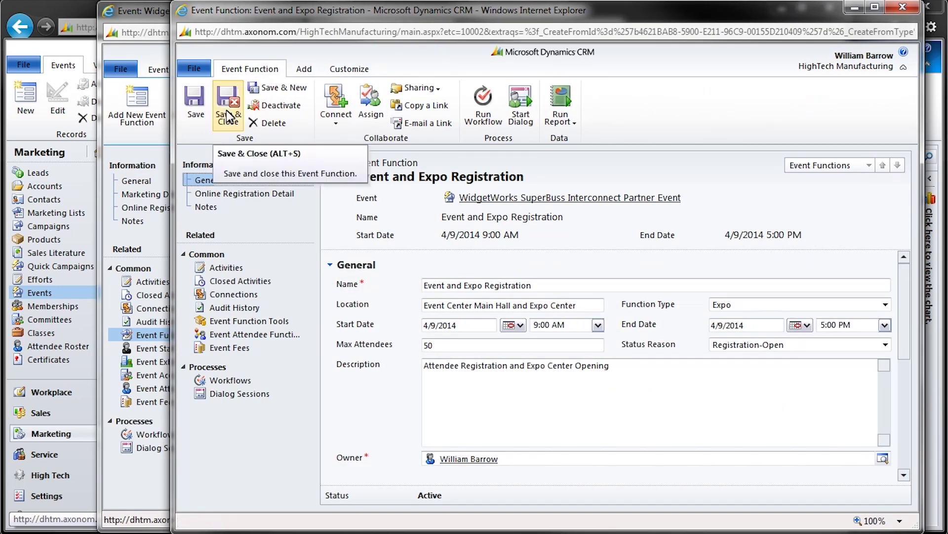
Save the Expo function and create Special Session #1 as a Session with 50 attendees
left_click(228, 116)
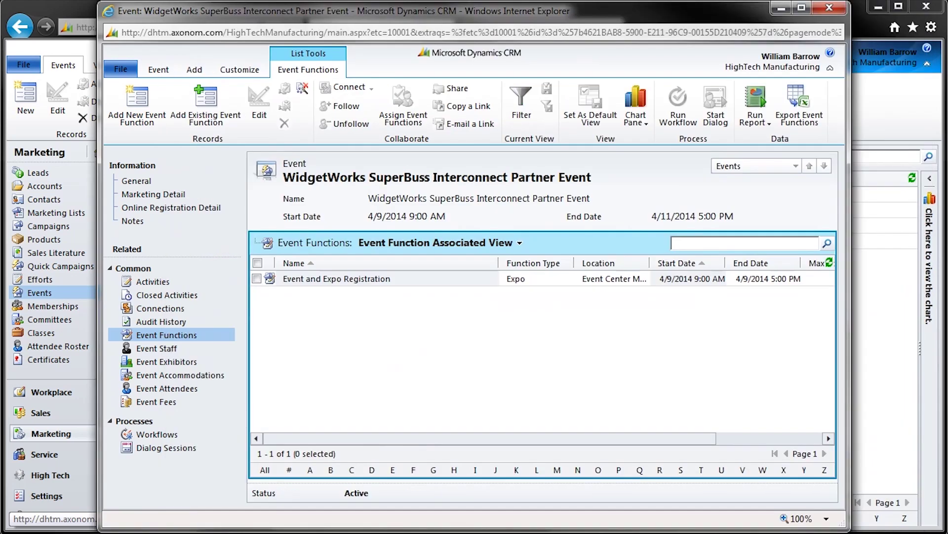
left_click(137, 104)
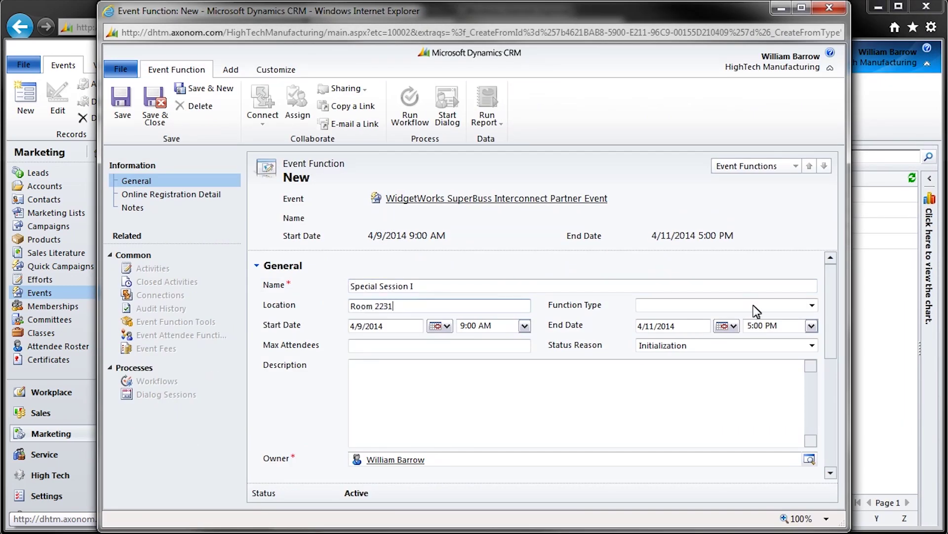
left_click(756, 311)
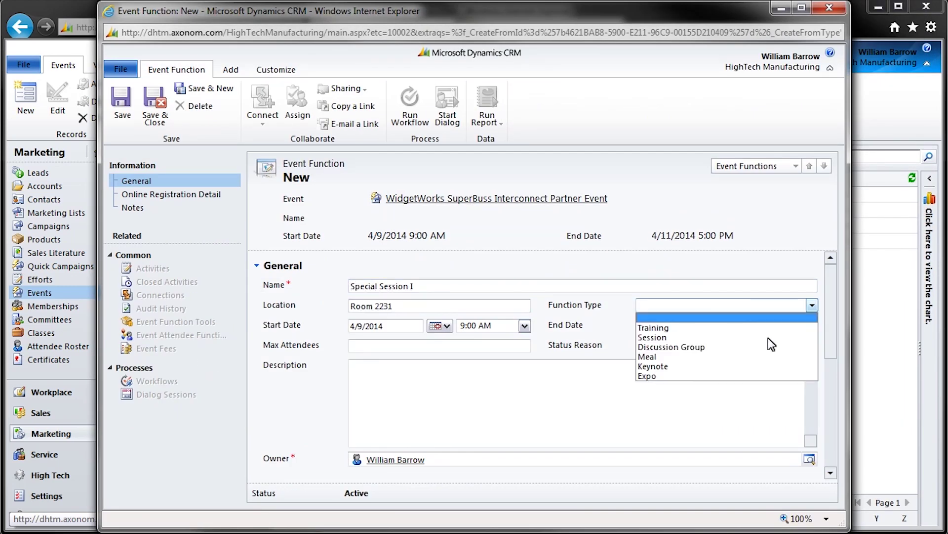
left_click(760, 336)
left_click(446, 346)
type("50")
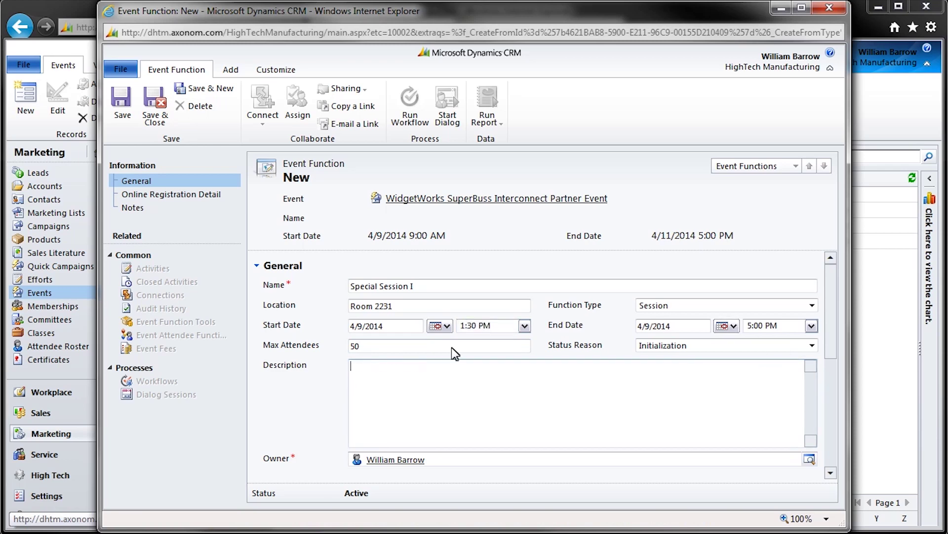
left_click(454, 347)
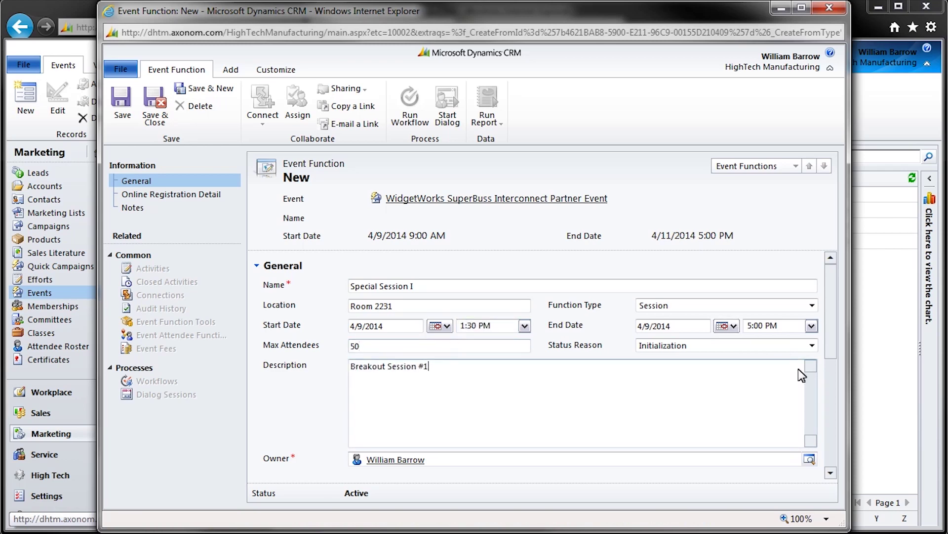
left_click(218, 91)
Set up 'Special Session #2' in Room 2234 as a Session on 4/10/2014 from 1:00 PM
type("Special Session #2")
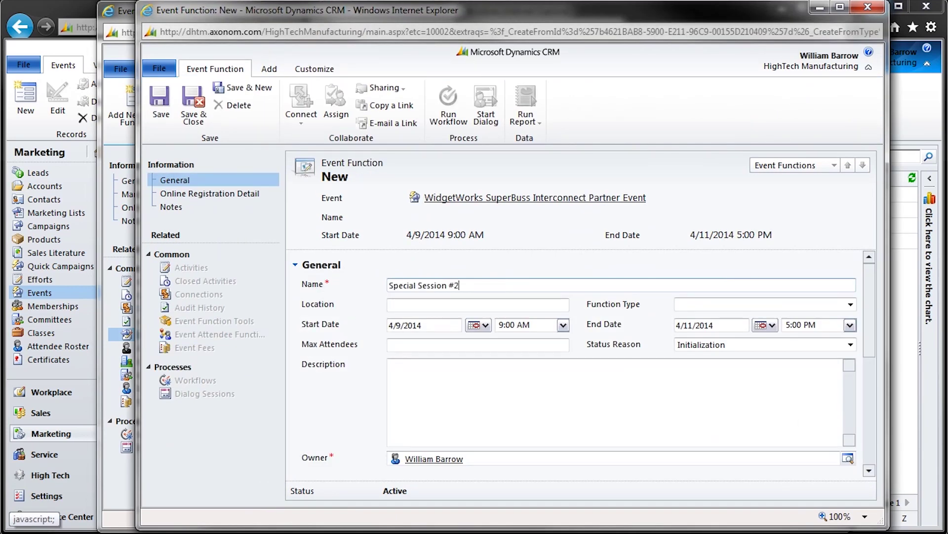
key("Tab")
type("Room 2234")
left_click(835, 305)
key("Return")
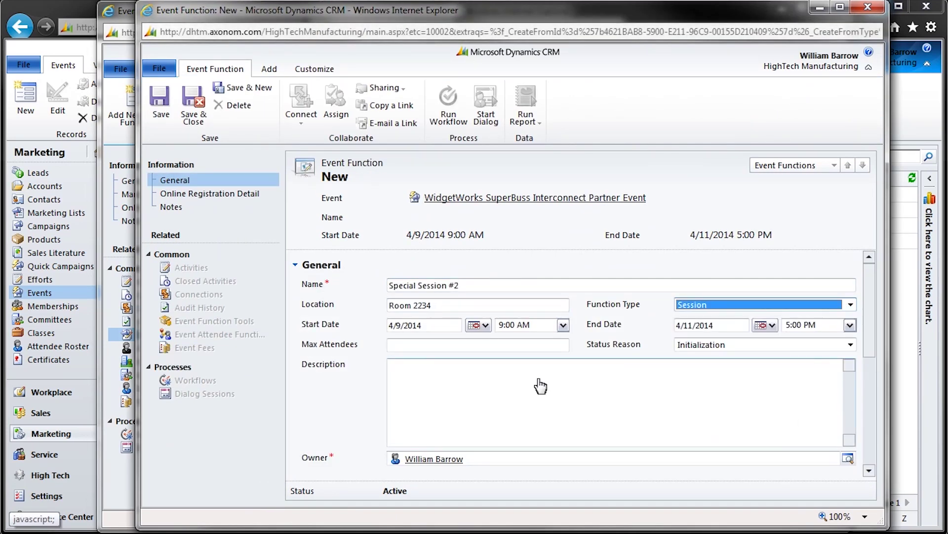
left_click(478, 325)
left_click(542, 366)
left_click(563, 325)
left_click(766, 325)
Give Special Session #2 Registration-Open status, 50 attendees, description 'Breakout Session #2', and save it
left_click(851, 326)
left_click(851, 345)
left_click(712, 364)
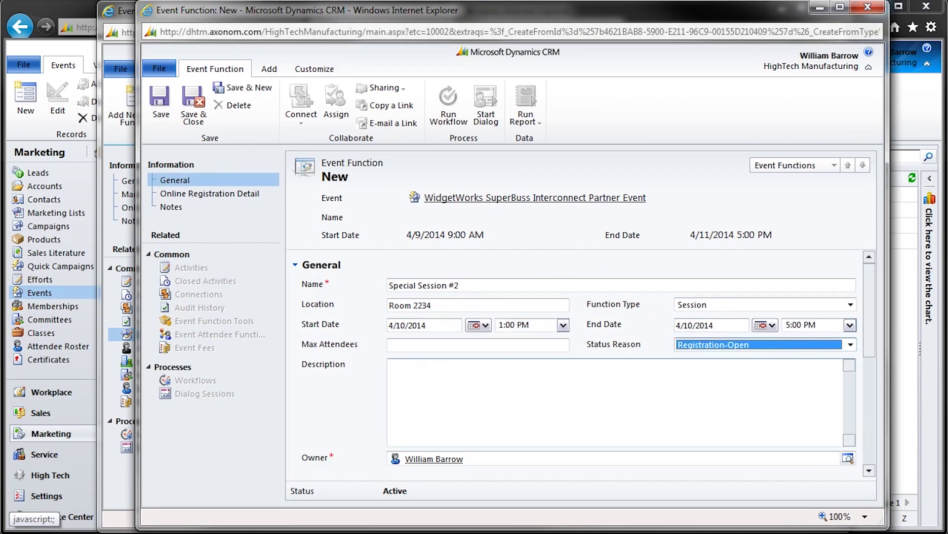
left_click(477, 345)
type("50")
left_click(559, 384)
type("Breakout Session #2")
left_click(191, 118)
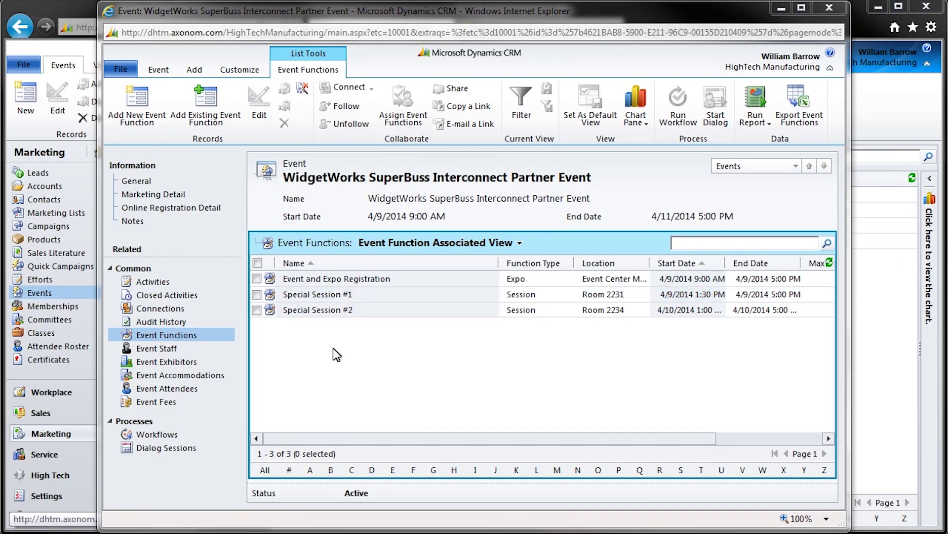
left_click(216, 355)
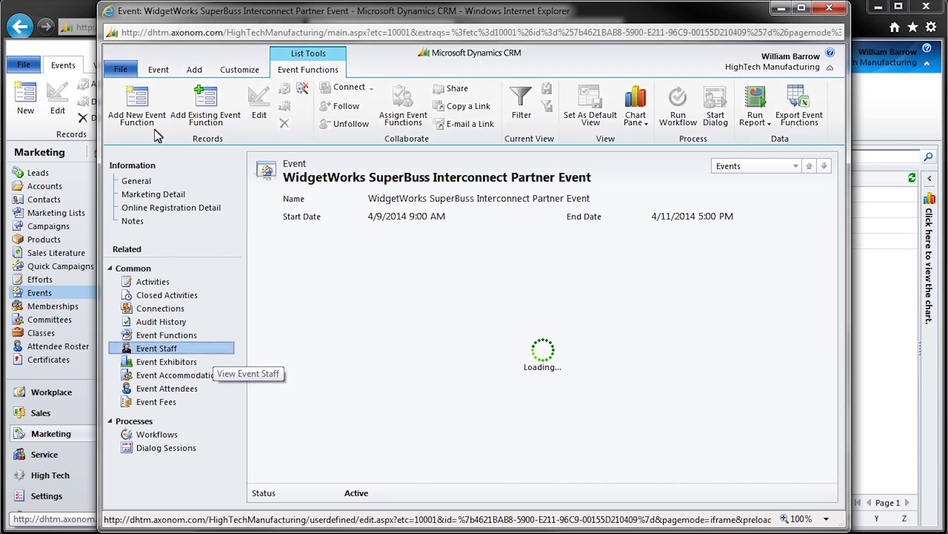
Add staff member 'Registration Support' linked to a contact with the Technical Support role and save
left_click(137, 107)
type("Registration Support")
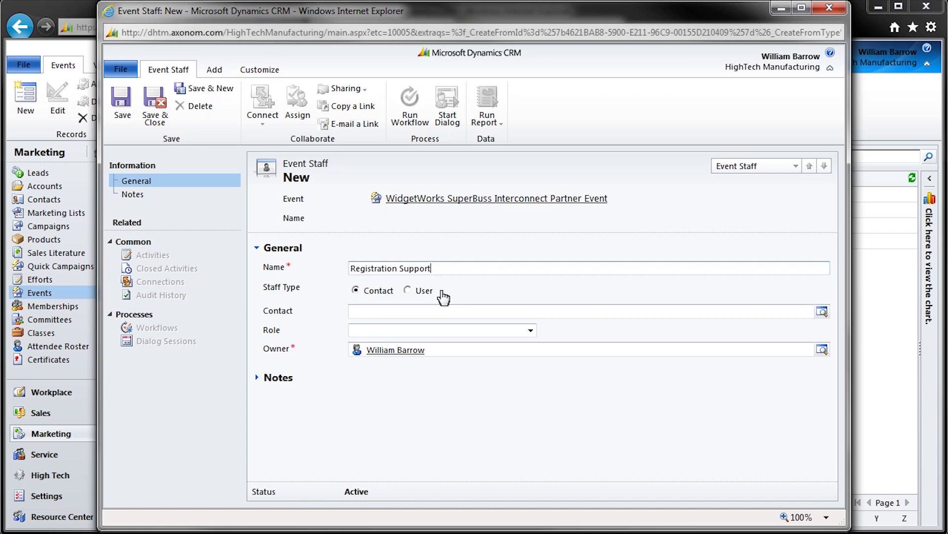
left_click(823, 312)
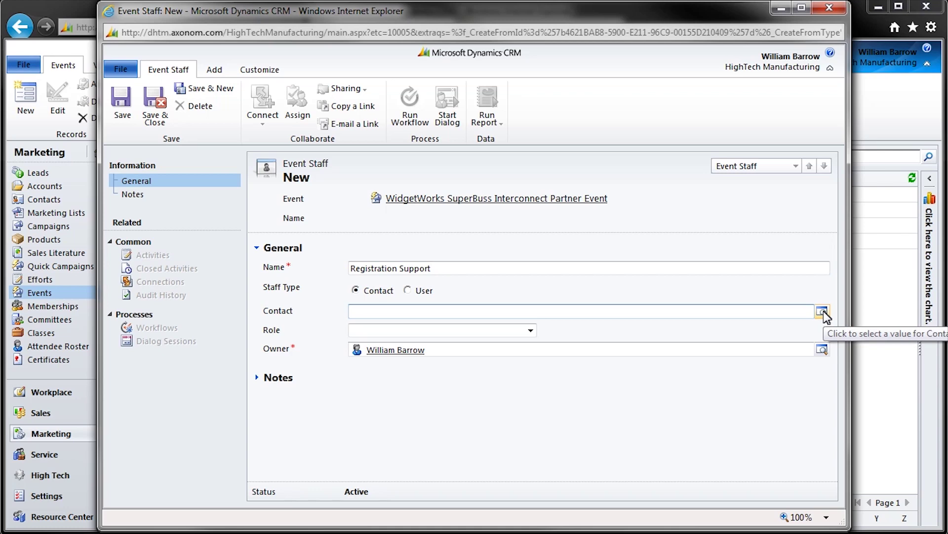
left_click(822, 312)
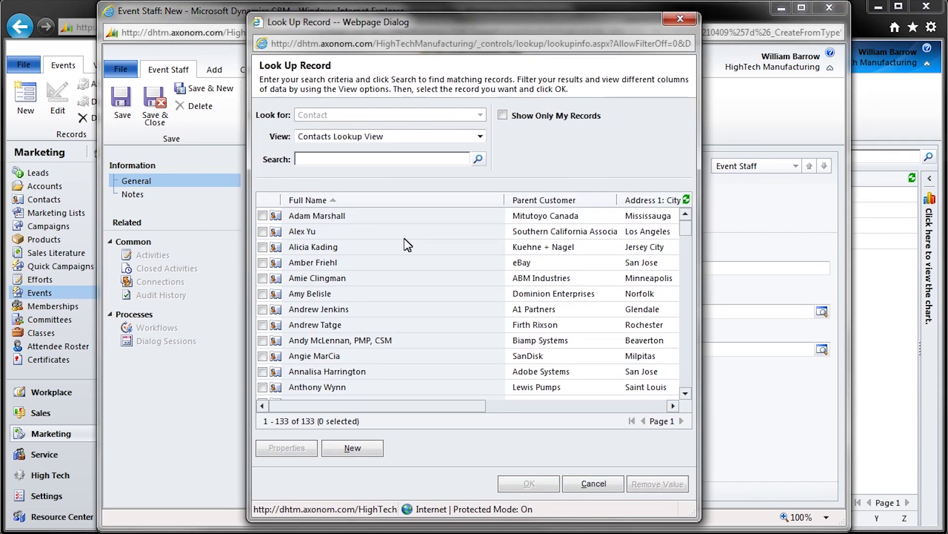
scroll(326, 245, "down", 15)
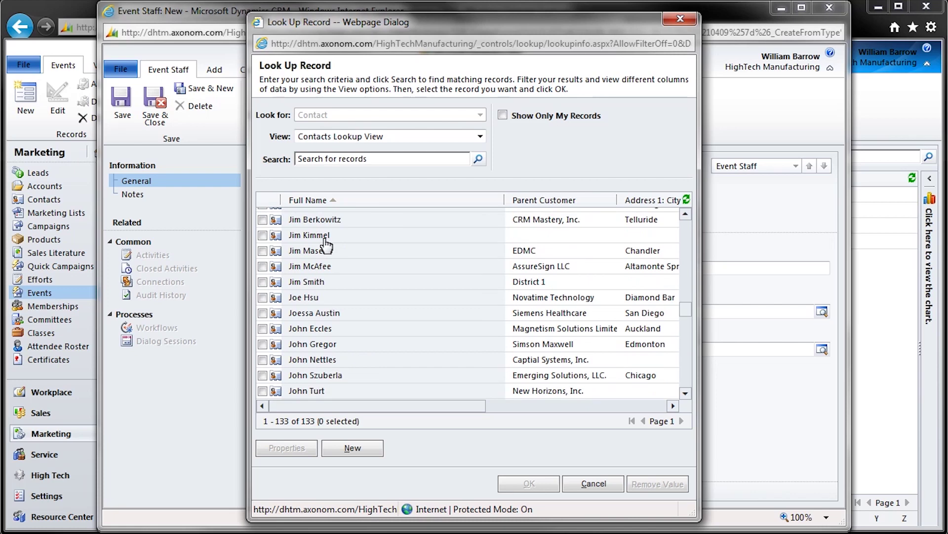
left_click(322, 236)
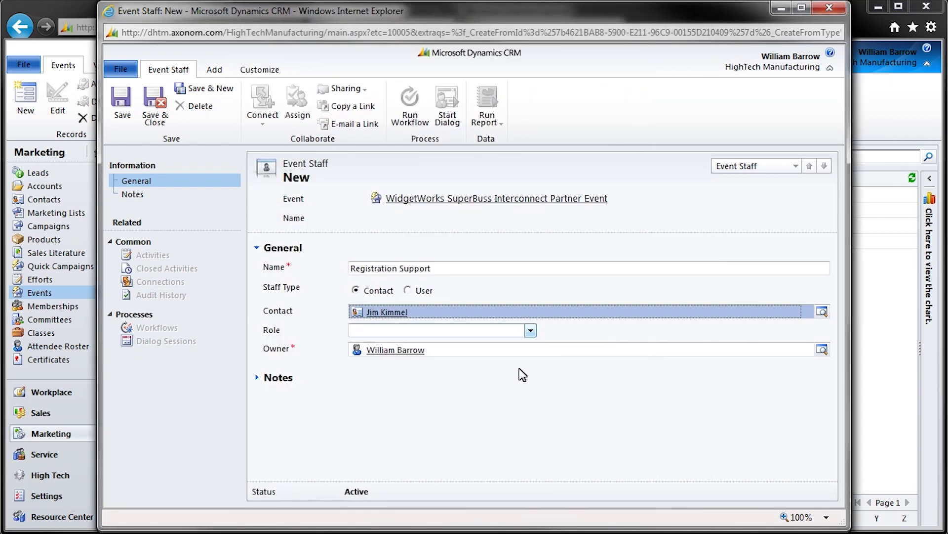
key("alt+Down")
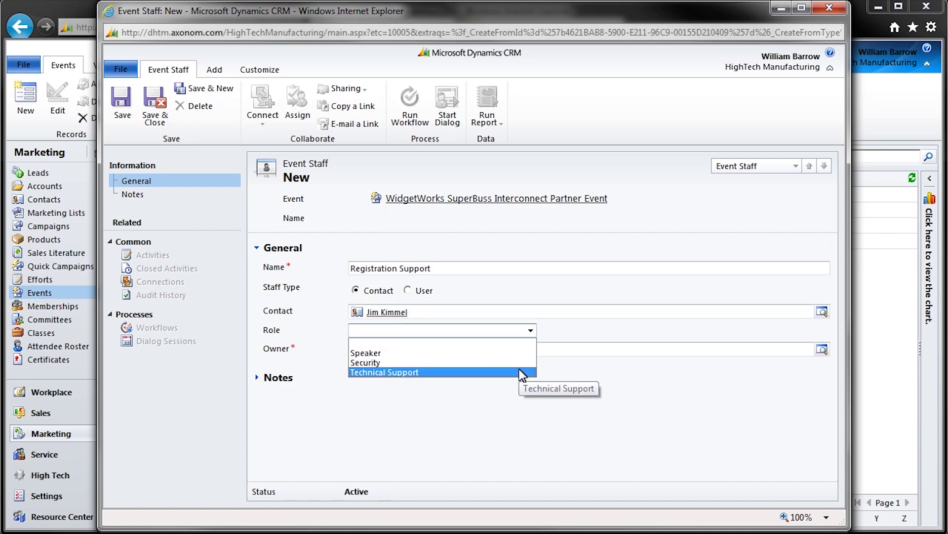
left_click(520, 373)
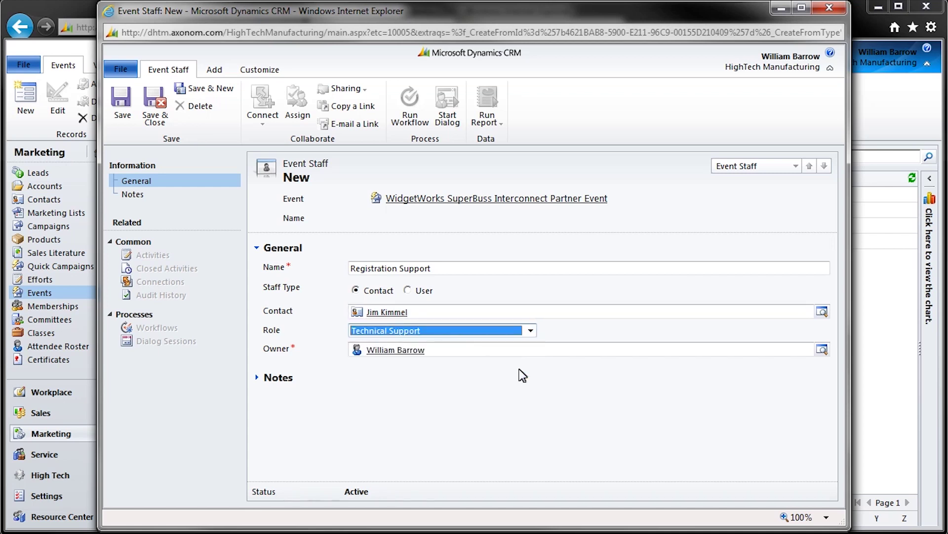
left_click(159, 115)
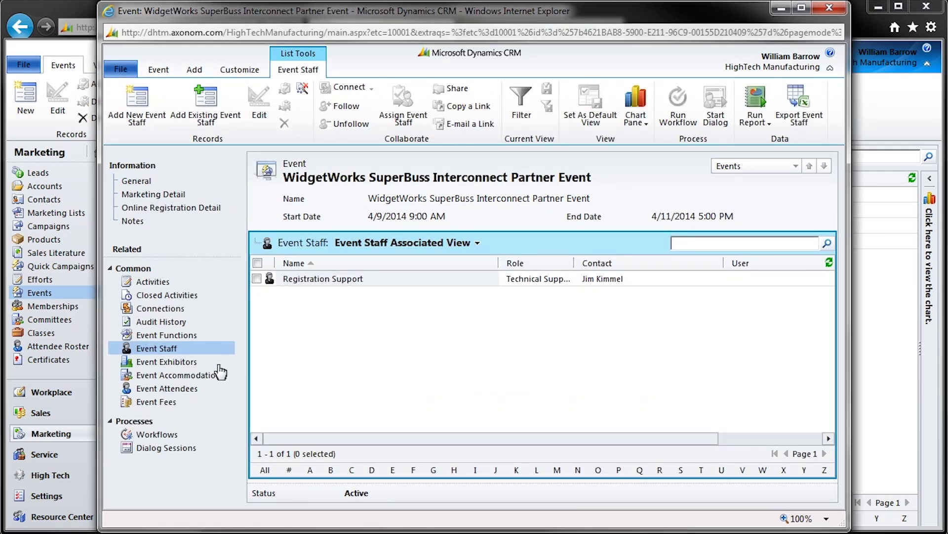
left_click(218, 365)
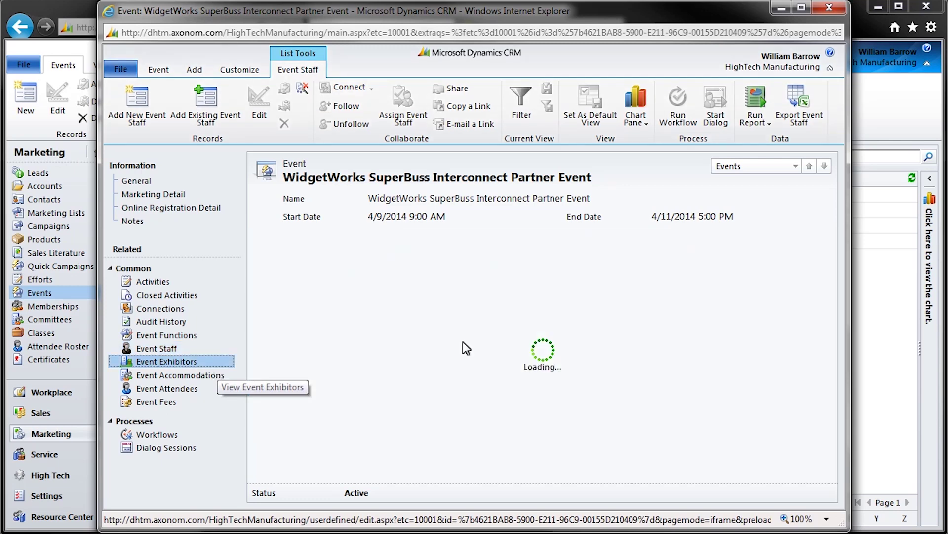
Create a new exhibitor named Motorola, linked to the Motorola Mobility, Inc. account and a company contact
left_click(137, 103)
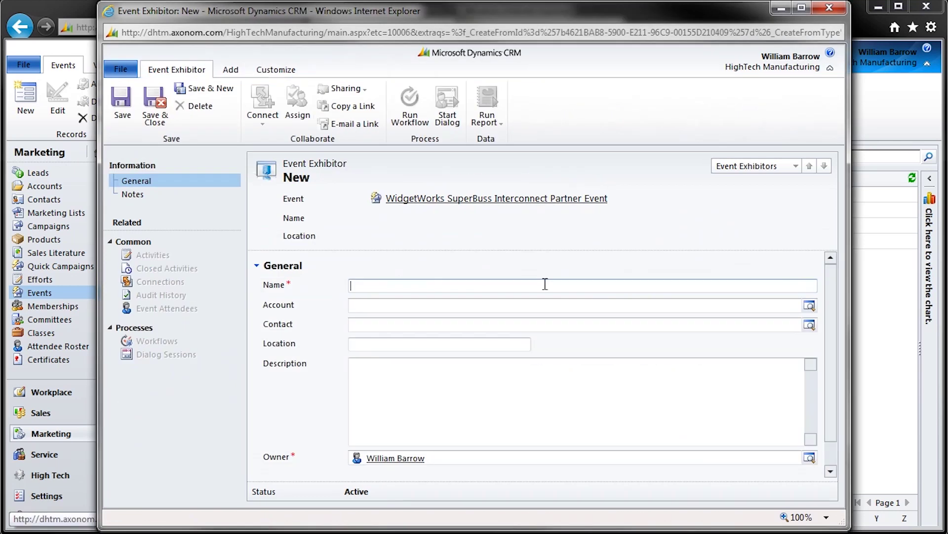
type("Motorola")
left_click(780, 307)
type("mo")
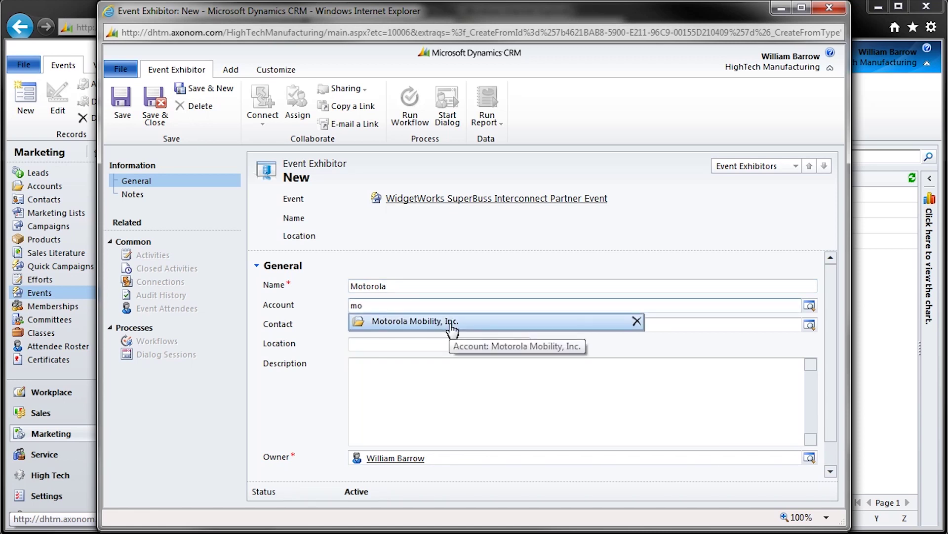
left_click(452, 321)
left_click(808, 326)
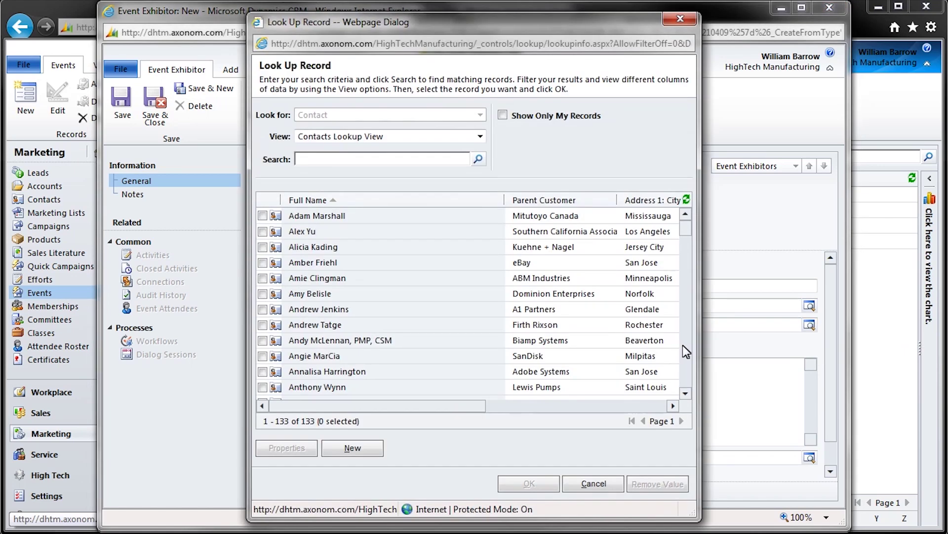
double_click(338, 294)
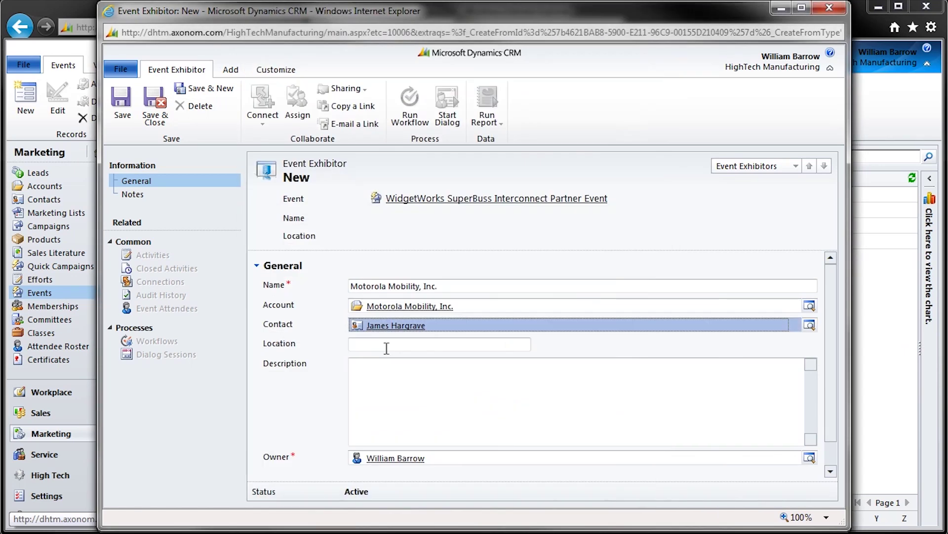
Set the exhibitor's location to Expo Center and description to 'Motorola Mobility Booth', then save
left_click(386, 345)
type("Expo Center")
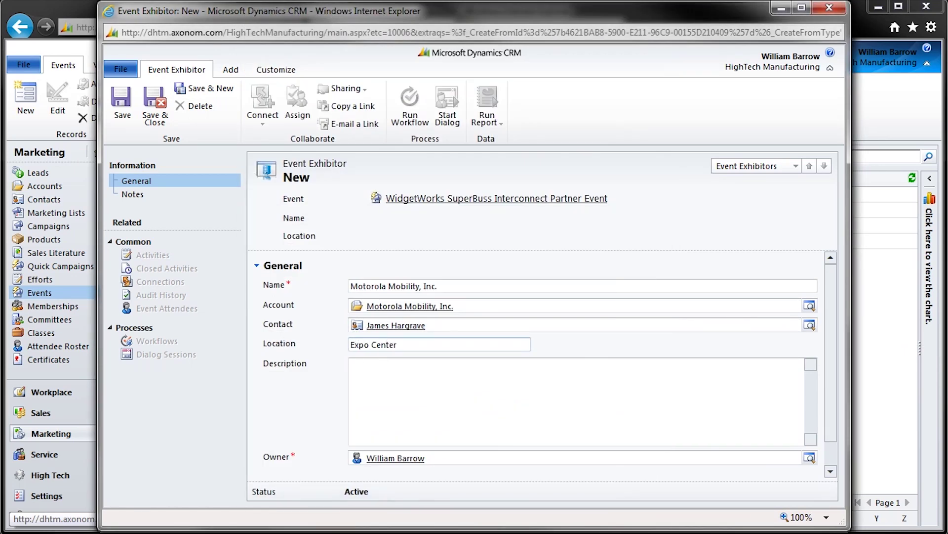
key("Tab")
type("Motorola Mobility Booth")
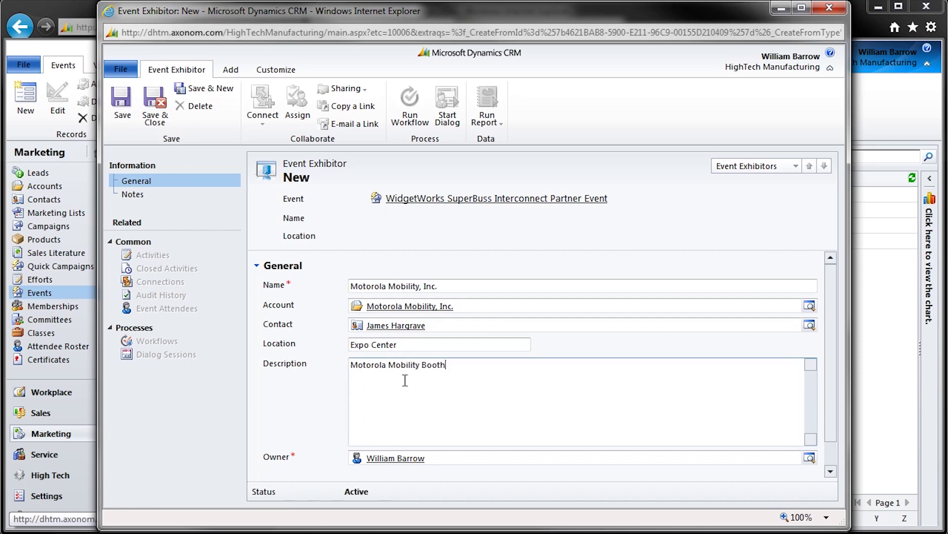
left_click(159, 107)
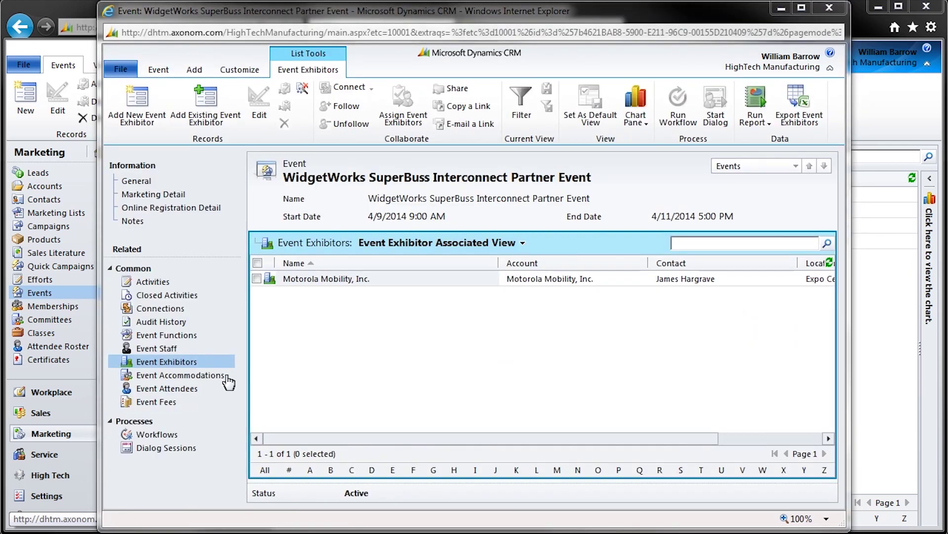
Start a new event accommodation named 'Hilton Hotel Special Rate for Attendees'
left_click(224, 375)
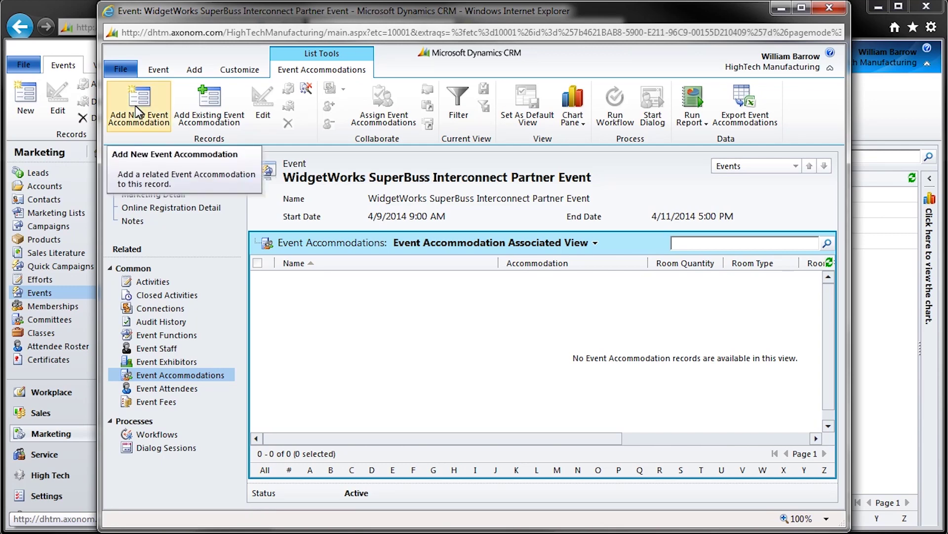
left_click(139, 112)
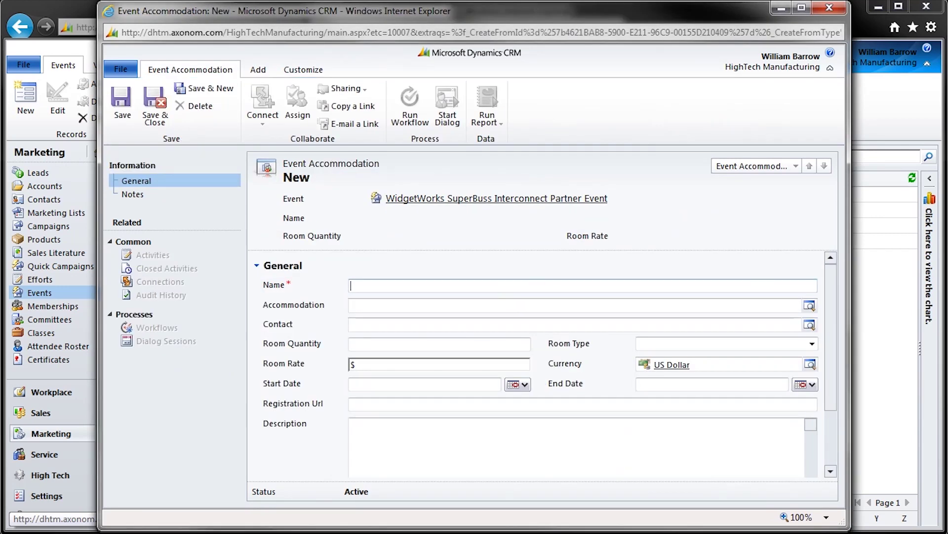
left_click(521, 286)
type("Hilton Hotel Special Rate for Attendees")
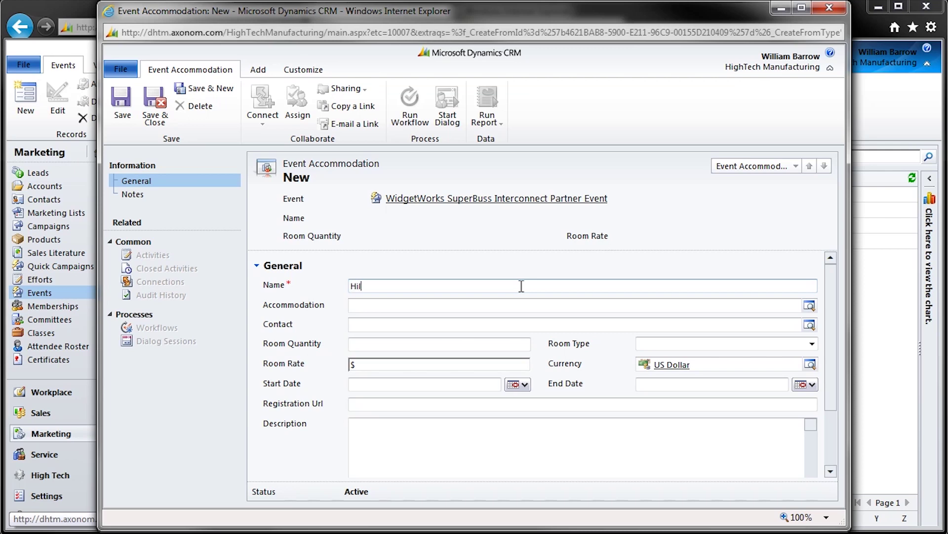
Link the accommodation to the Hilton Los Angeles Airport account and a hotel contact
left_click(810, 306)
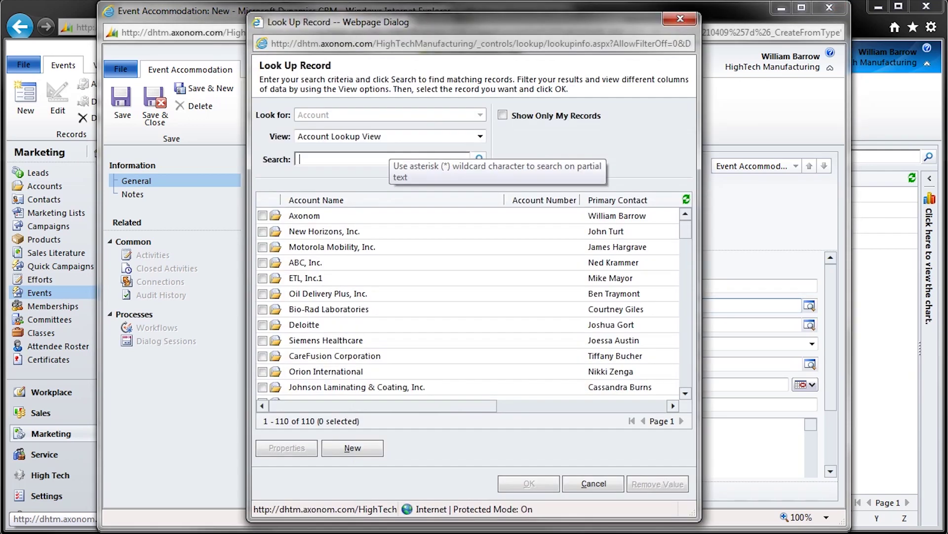
type("Hilton")
key("Return")
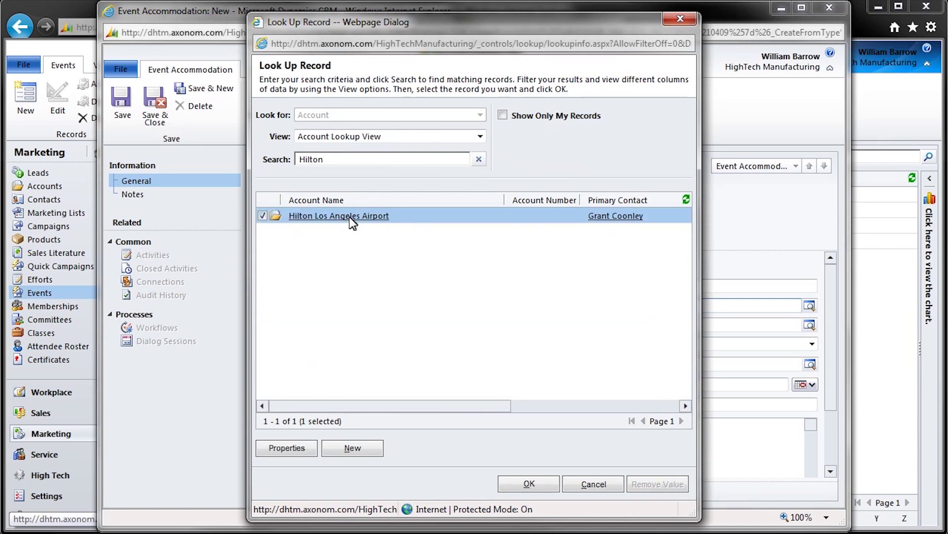
left_click(350, 217)
left_click(810, 324)
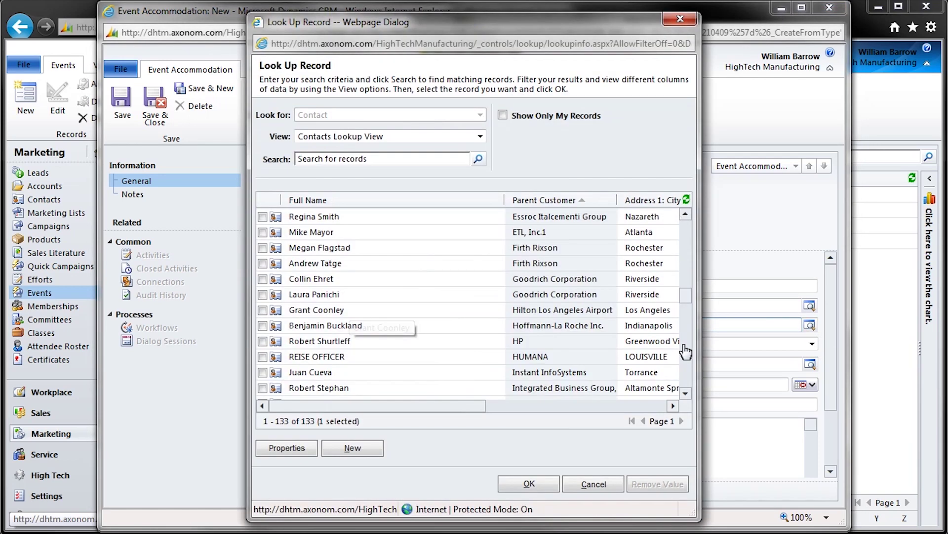
double_click(330, 310)
Book 50 Double rooms at a rate of $225.00
key("Tab")
type("50")
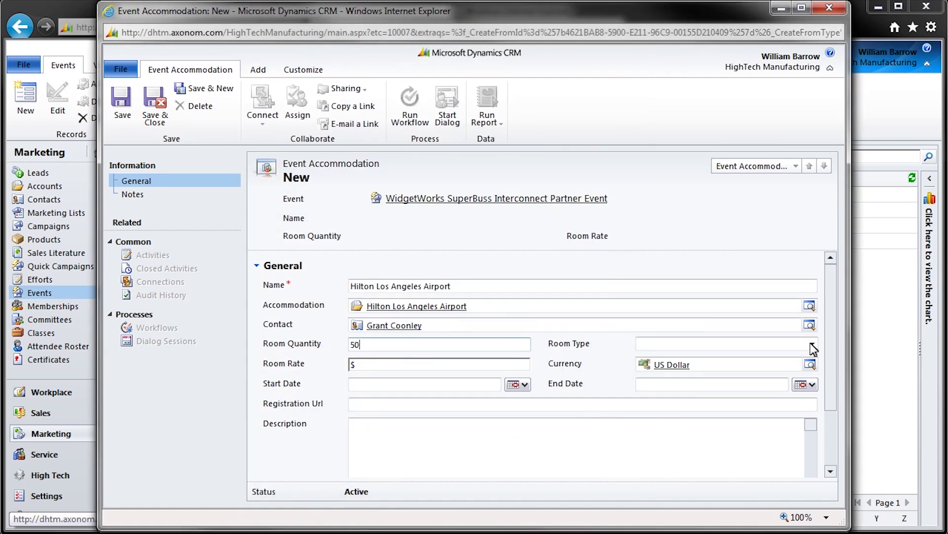
left_click(811, 345)
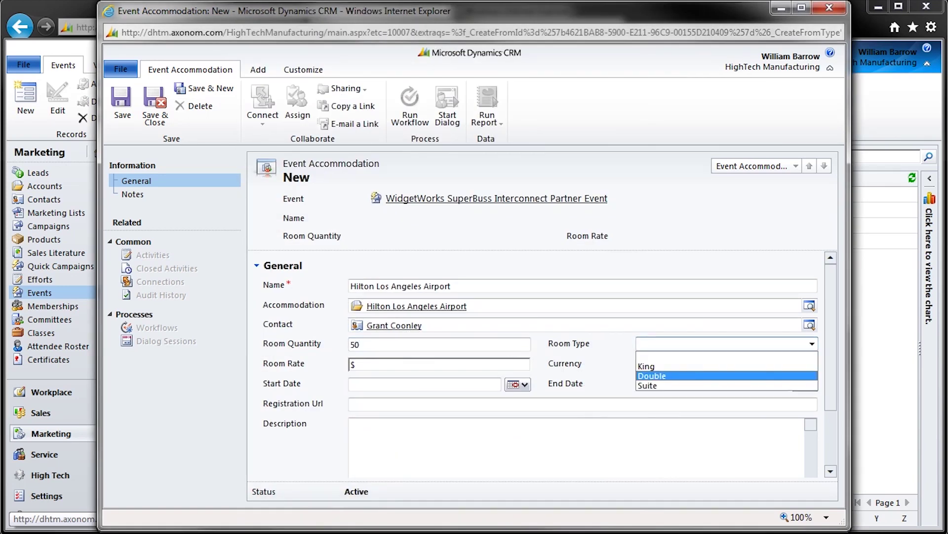
left_click(442, 363)
type("225")
Set the stay dates from 4/9/2014 to 4/11/2014
key("Tab")
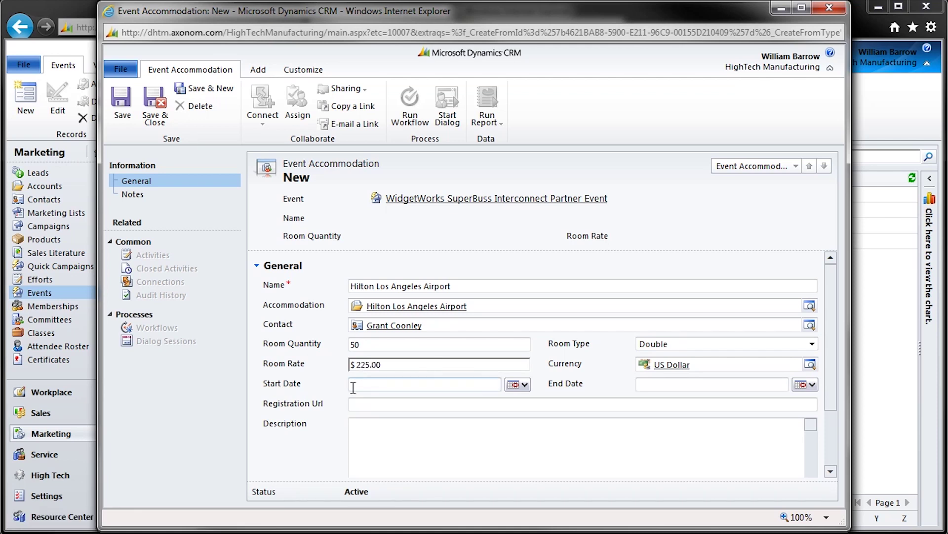
type("4/9/2014")
left_click(642, 385)
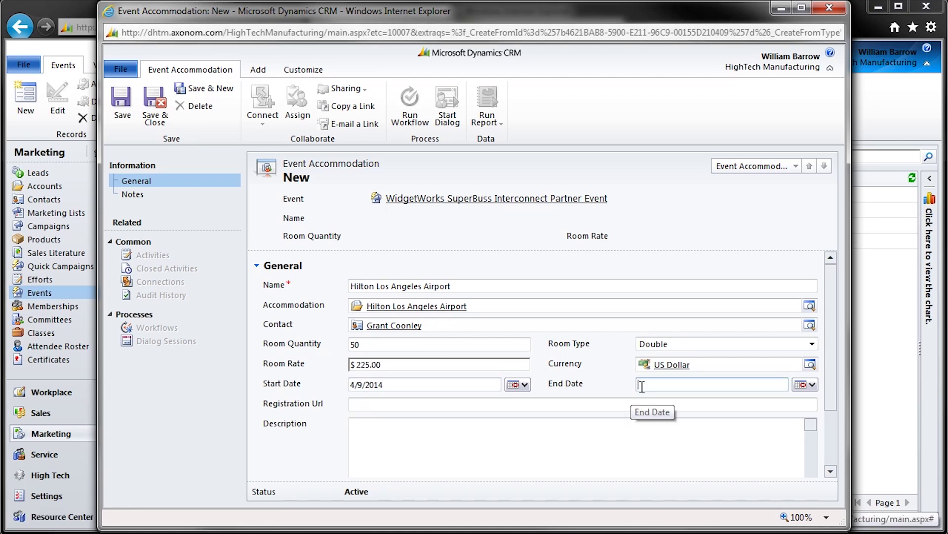
type("4/11/2014")
Paste the hotel's booking URL and add the description 'Special Group Rate'
left_click(376, 405)
type("http://www3.hilton.com/en/hotels/california/hilton-los-angeles-airport-LAXAHHH/index.html")
left_click(464, 458)
type("Special Group Rate")
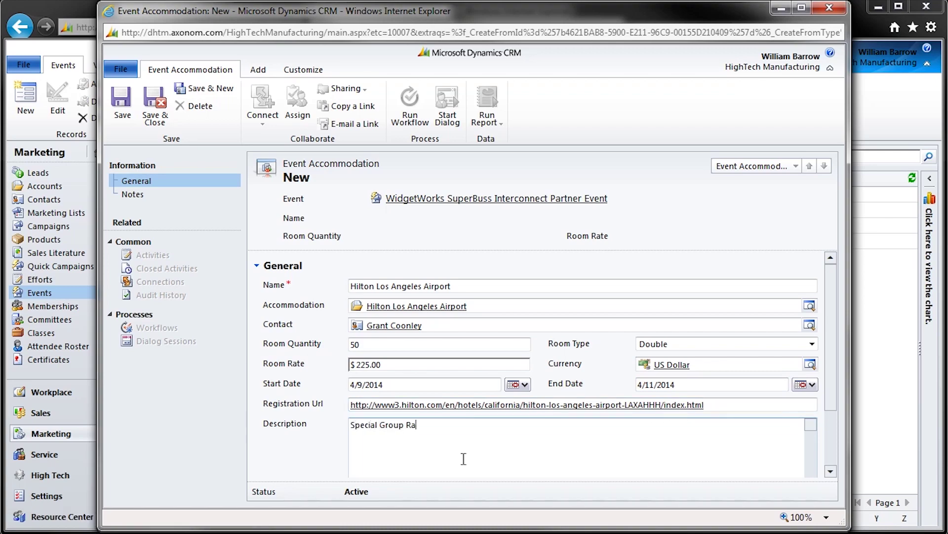